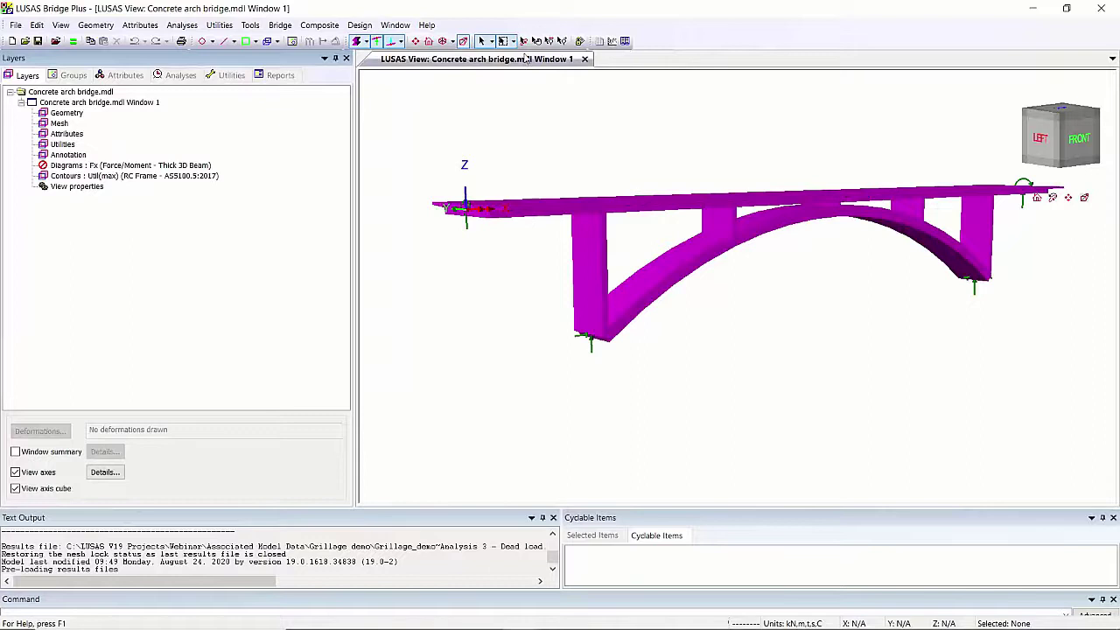
Step: Pan the arch bridge down and left so it is centred in the window
left_click(536, 41)
left_click_drag(610, 152, 560, 219)
left_click(481, 42)
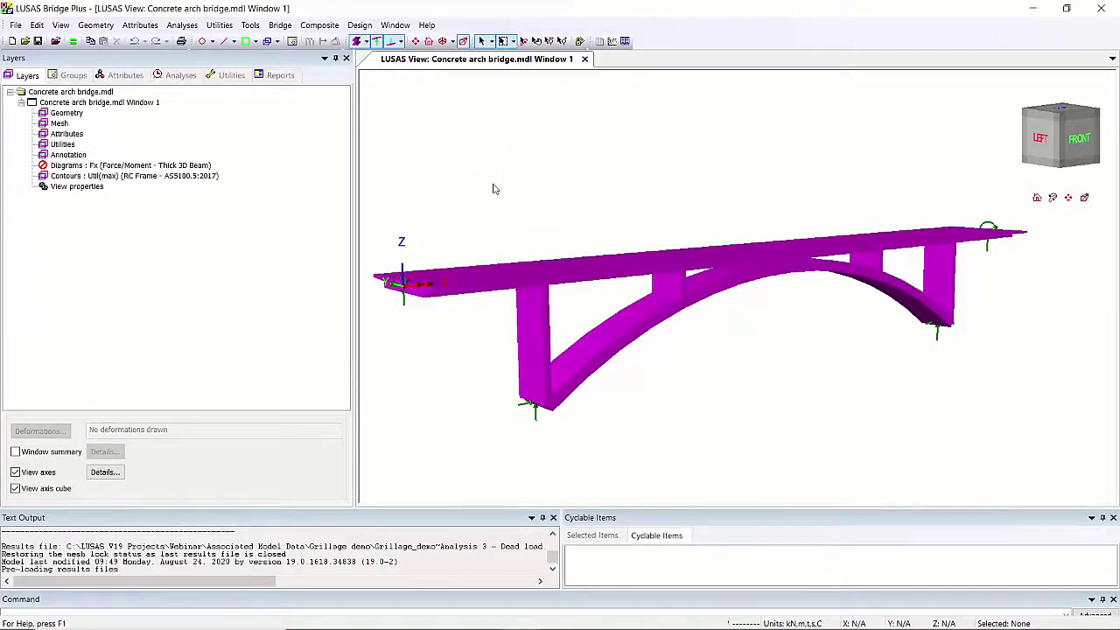
left_click(359, 26)
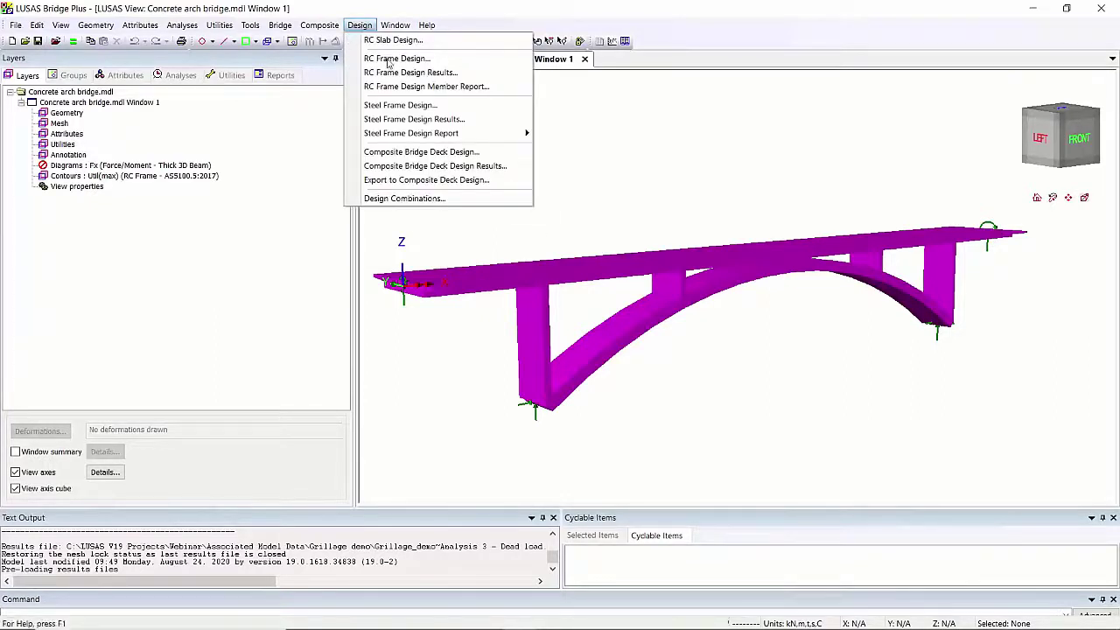
left_click(420, 59)
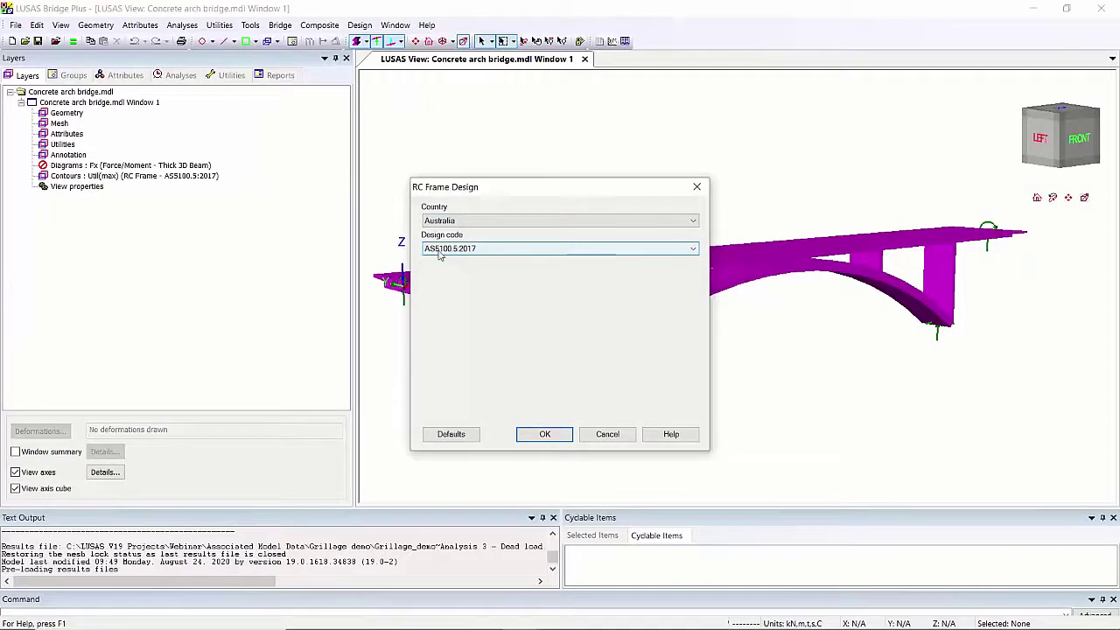
left_click(607, 434)
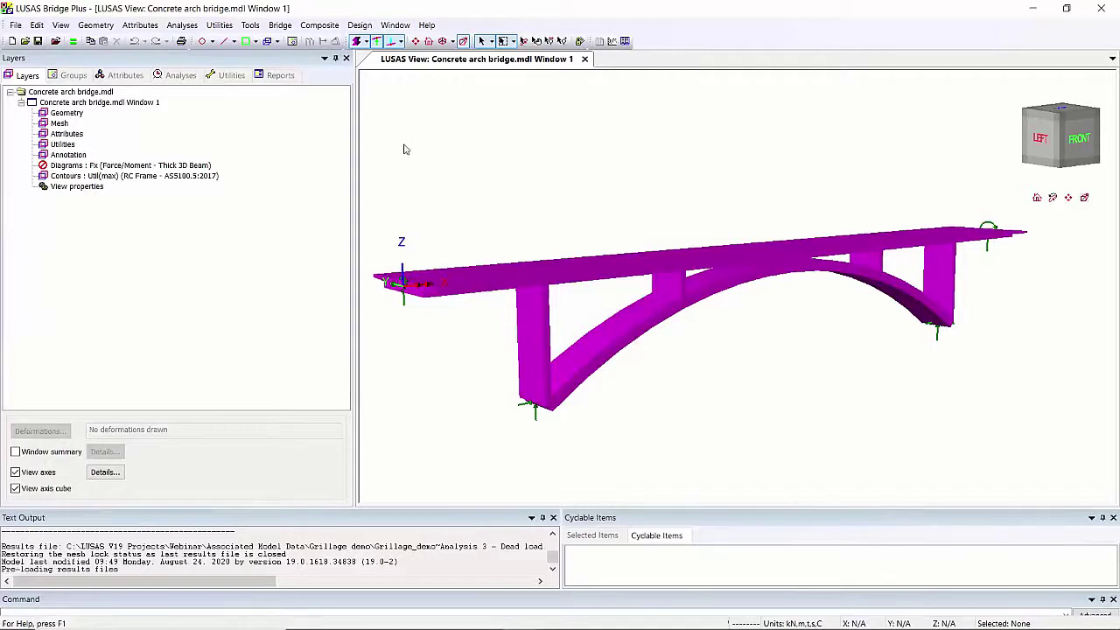
Step: List the attributes and open the 1:Arch geometric line properties (RSS D=0.8 B=3)
left_click(106, 77)
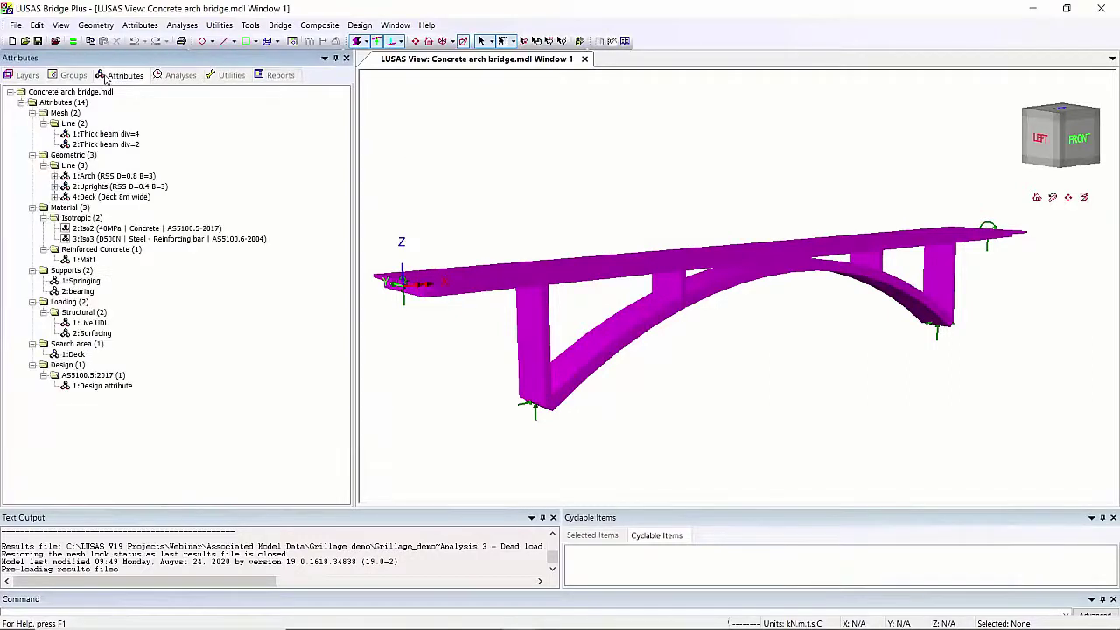
double_click(91, 178)
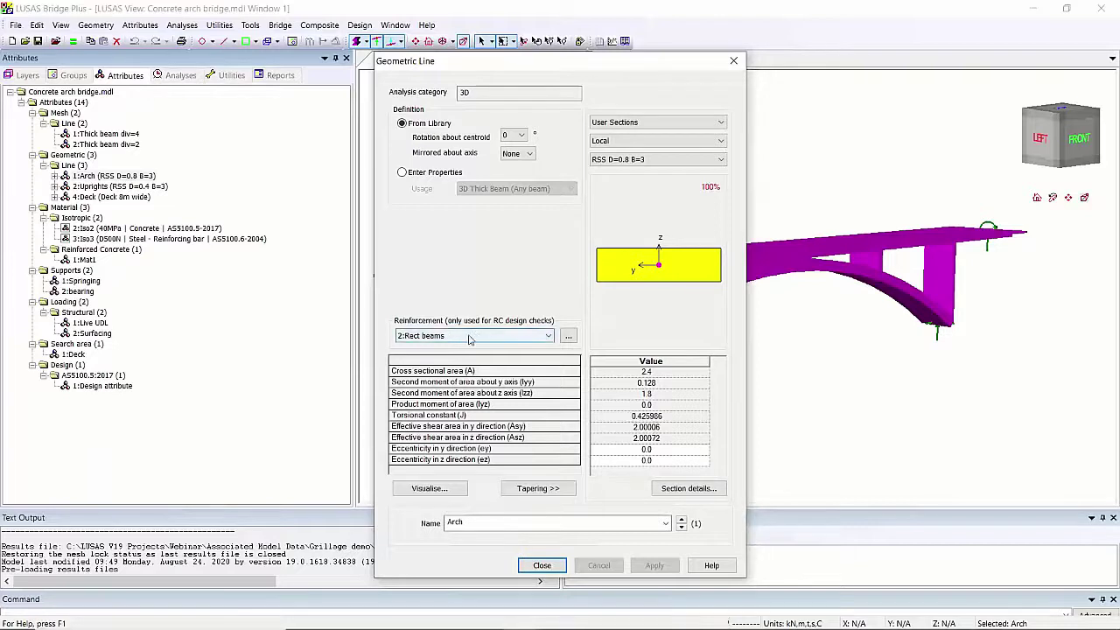
Step: Open the Arch's 2:Rect beams reinforcement details, showing 0.04 m cover and 0.012 m link allowance
left_click(569, 339)
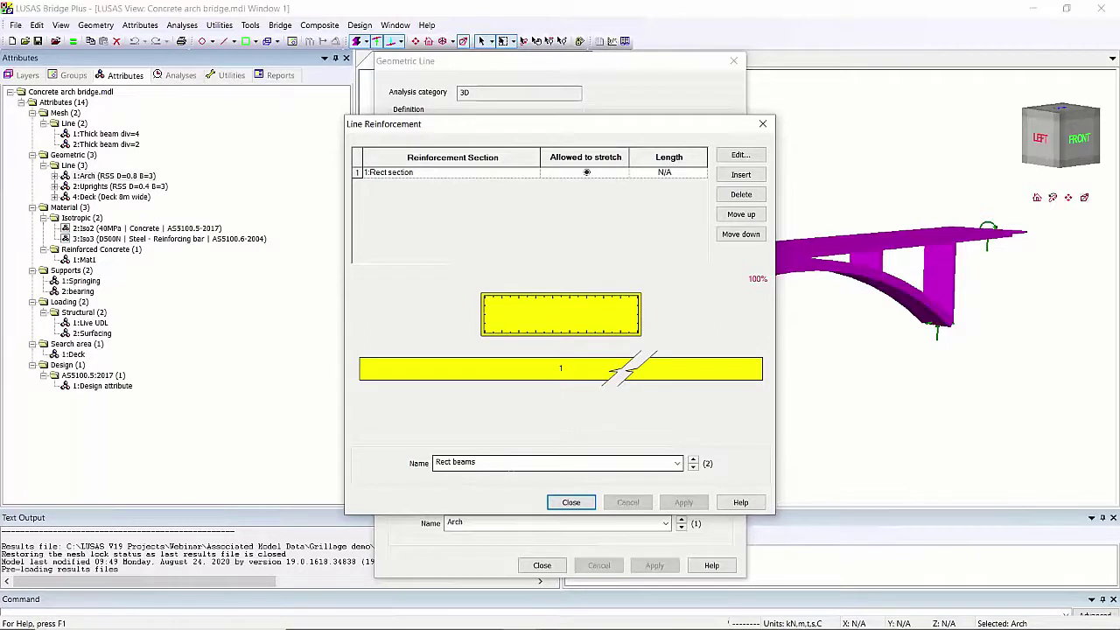
left_click(739, 157)
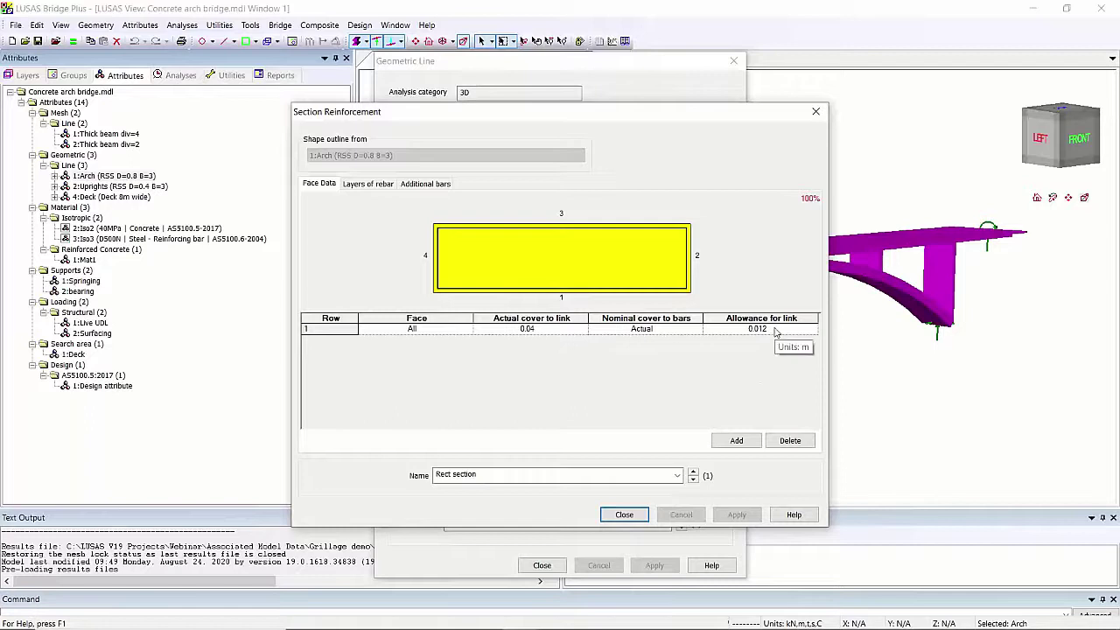
Step: Inspect the Rect section's rebar layers, rows 2 to 4, all 0.025 m bars
left_click(367, 184)
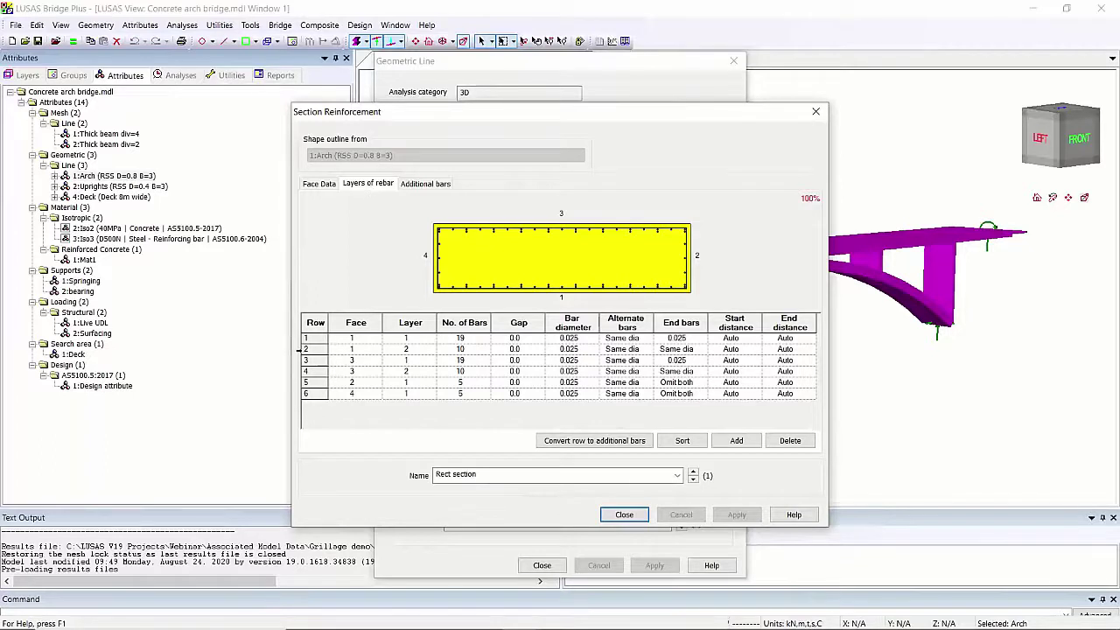
left_click(310, 349)
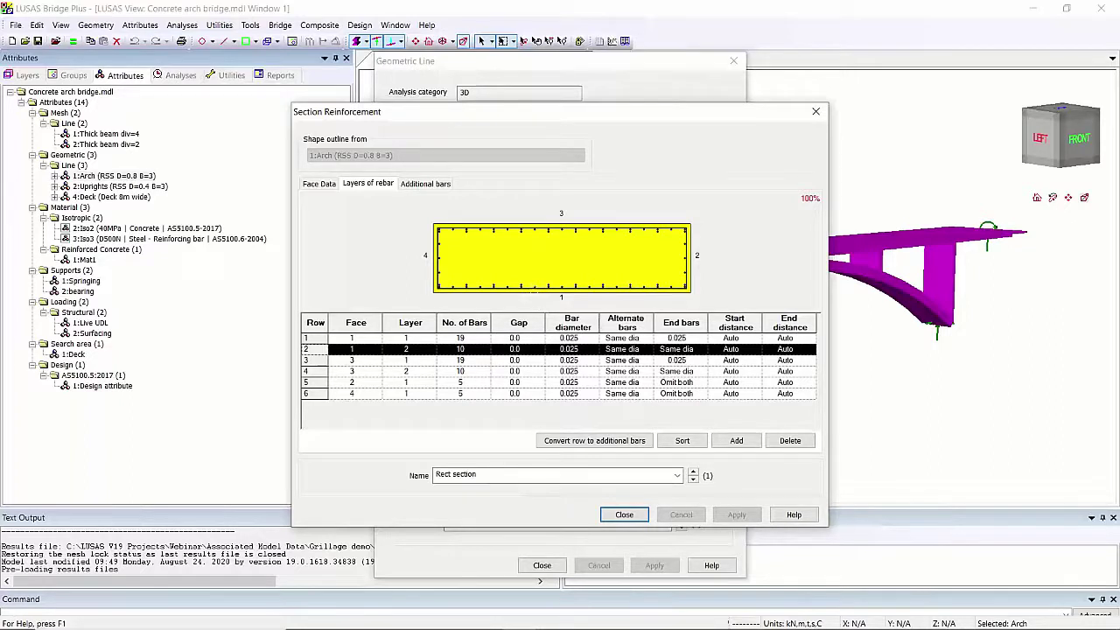
left_click(316, 360)
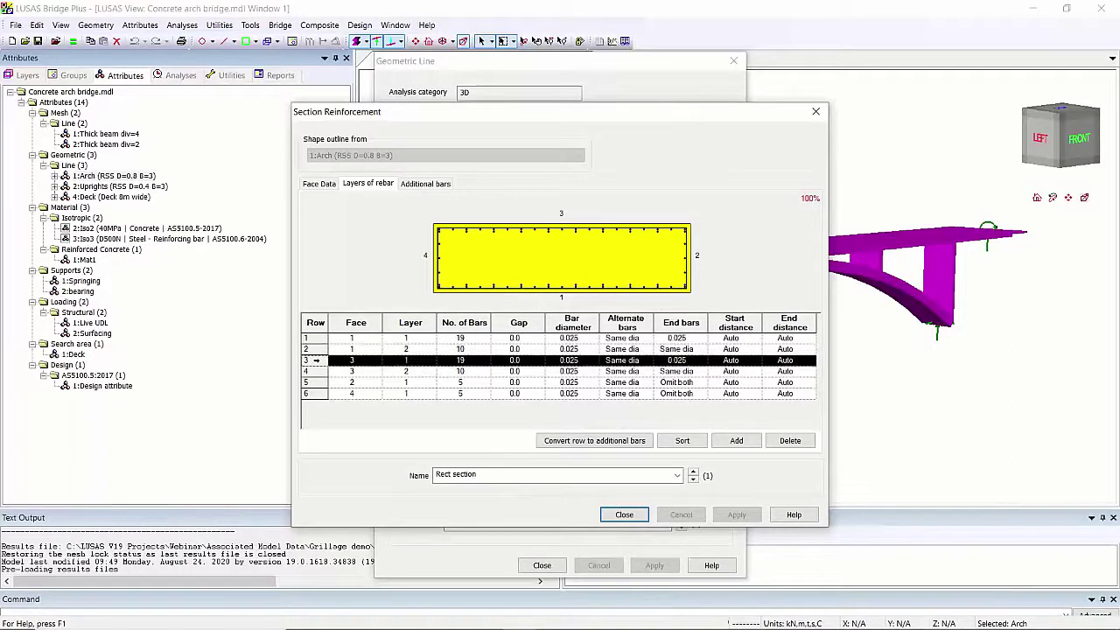
left_click(316, 371)
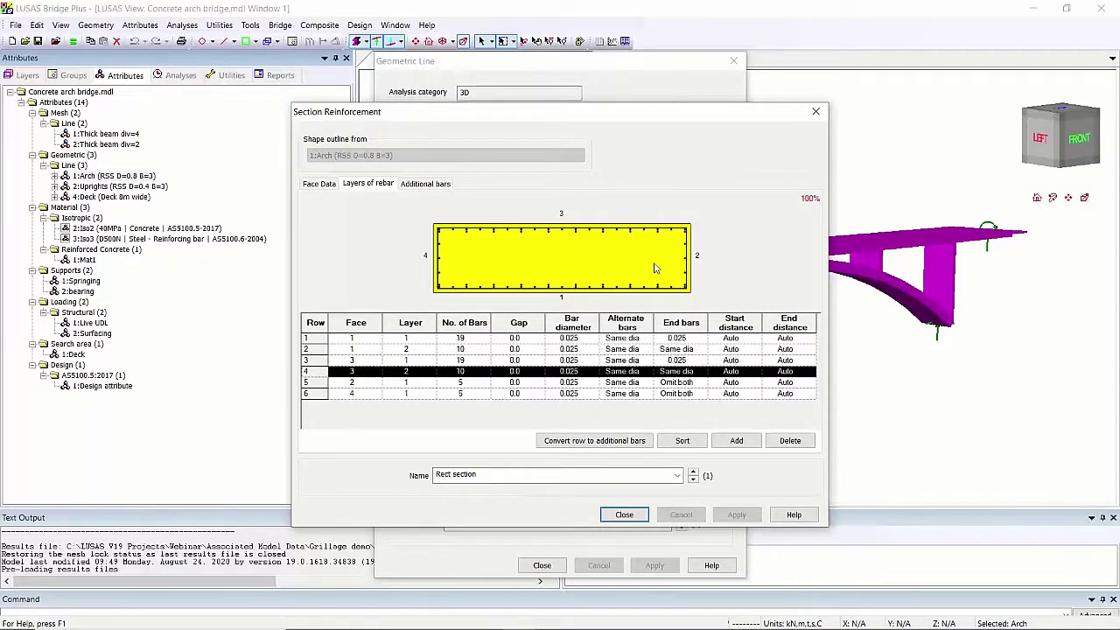
Step: Confirm the Rect section has no additional bars beyond its rebar layers
left_click(421, 185)
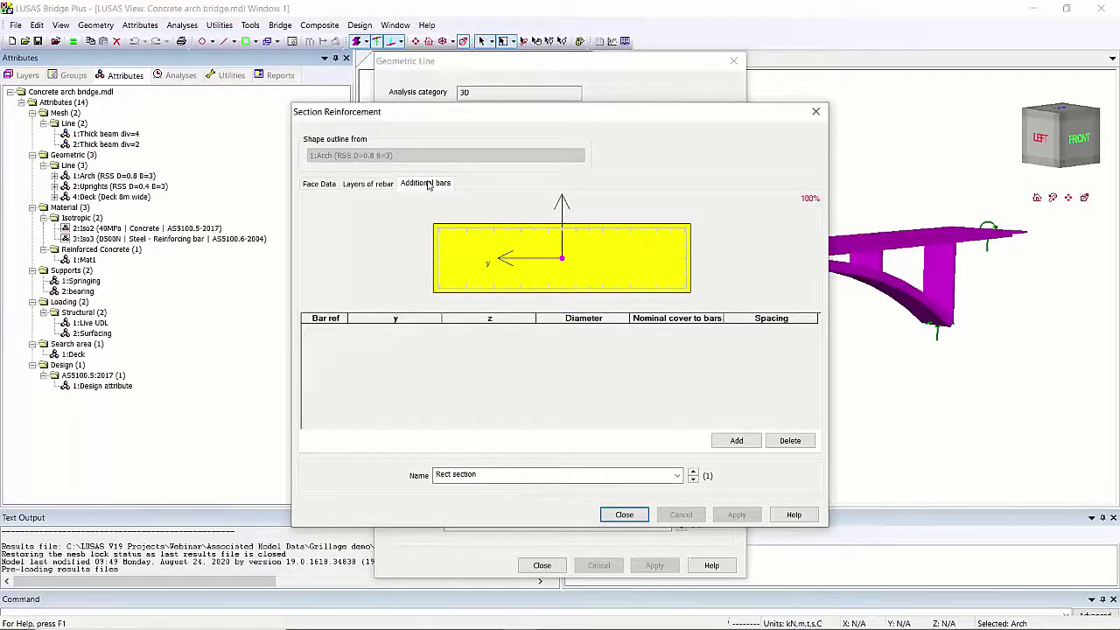
left_click(380, 188)
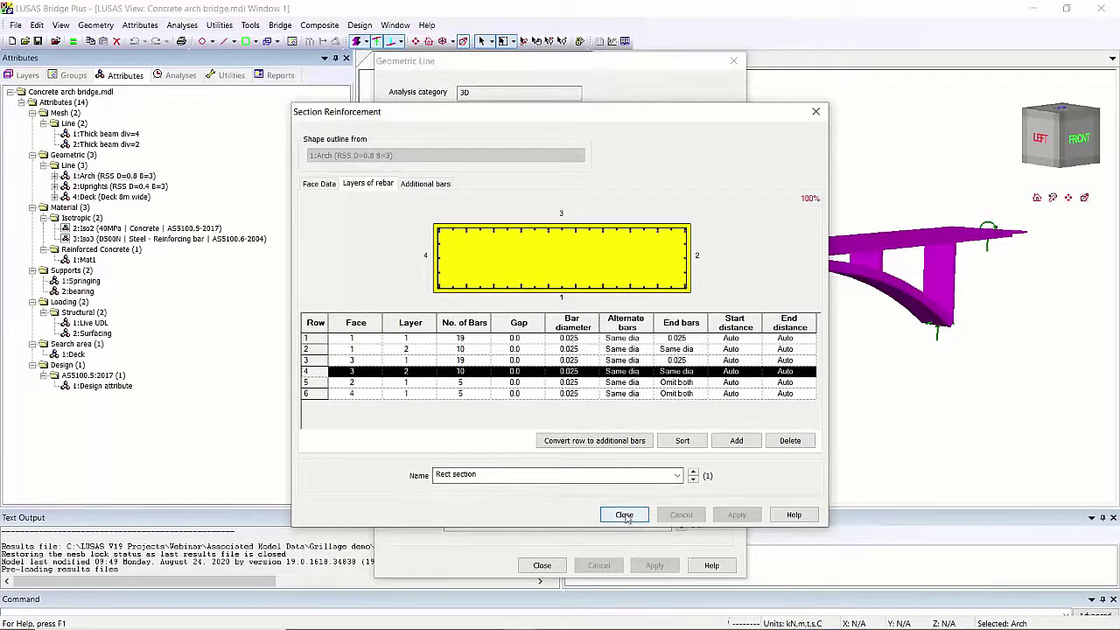
left_click(483, 475)
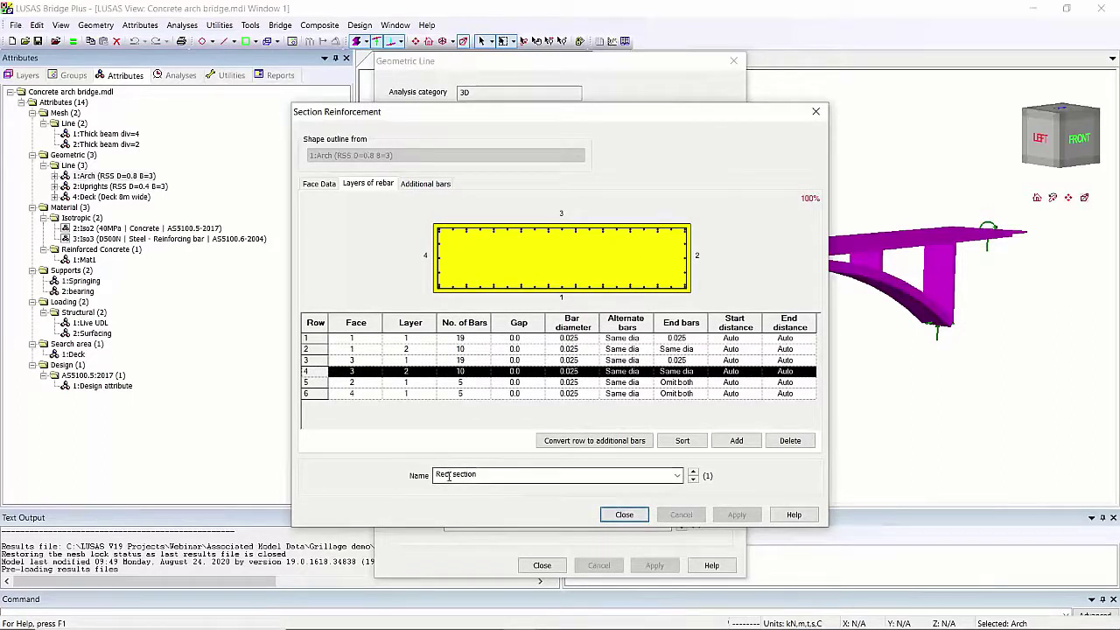
Step: Close the Section Reinforcement, Line Reinforcement and Arch Geometric Line dialogs
left_click(624, 515)
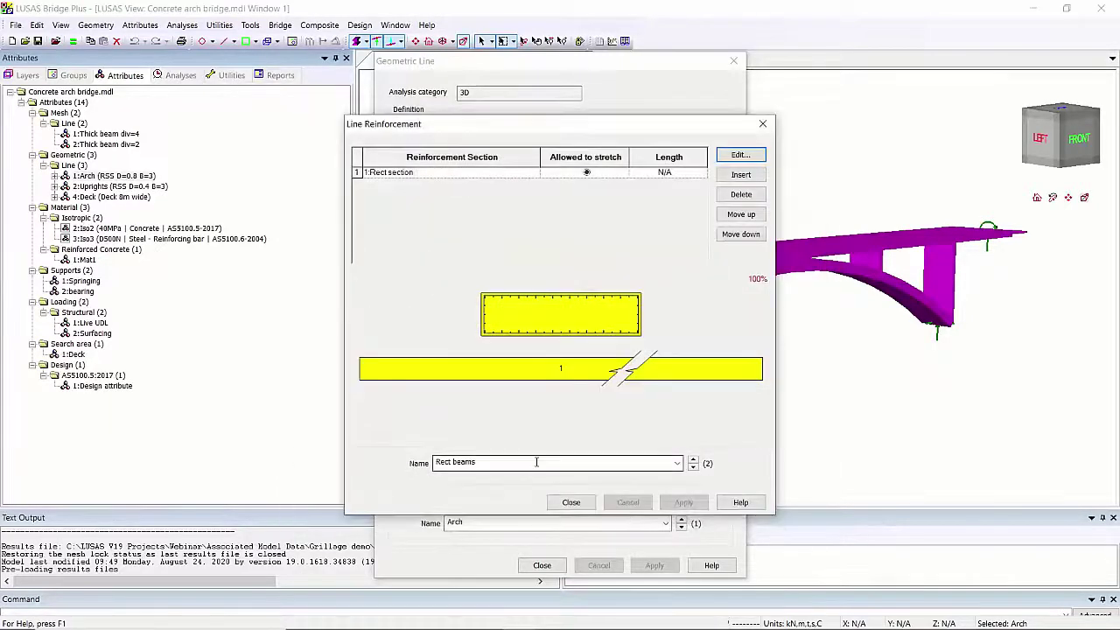
left_click(571, 502)
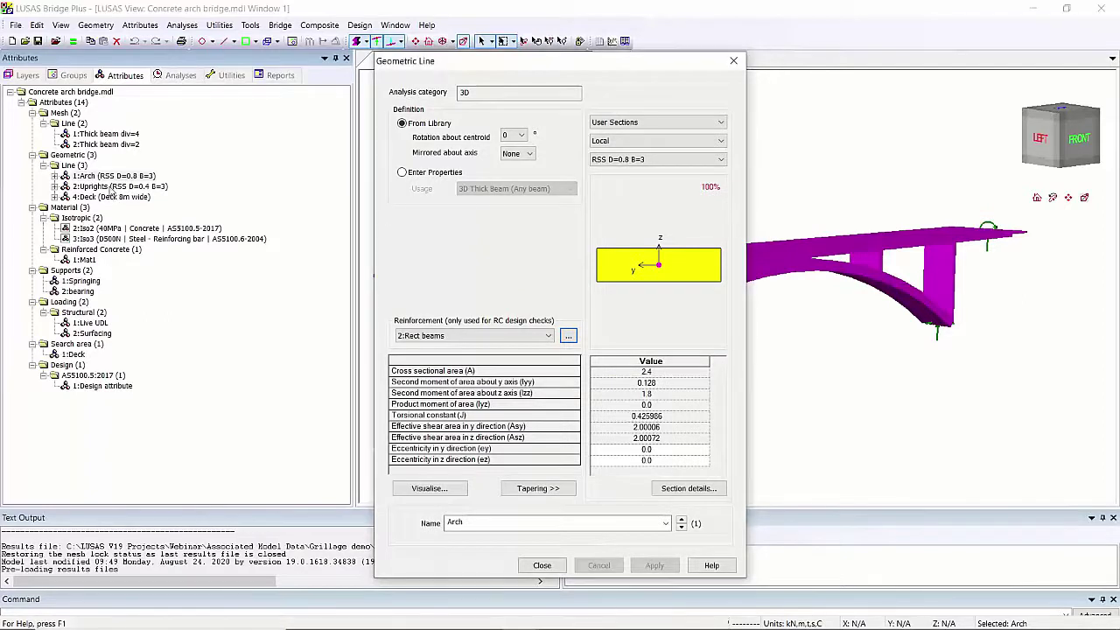
left_click(541, 566)
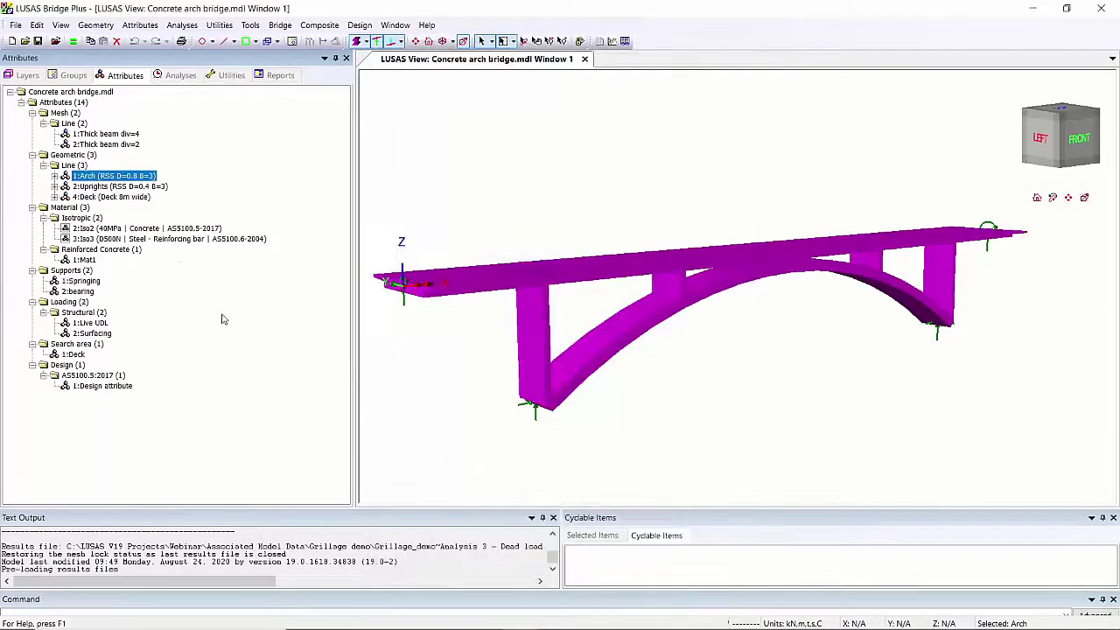
double_click(135, 187)
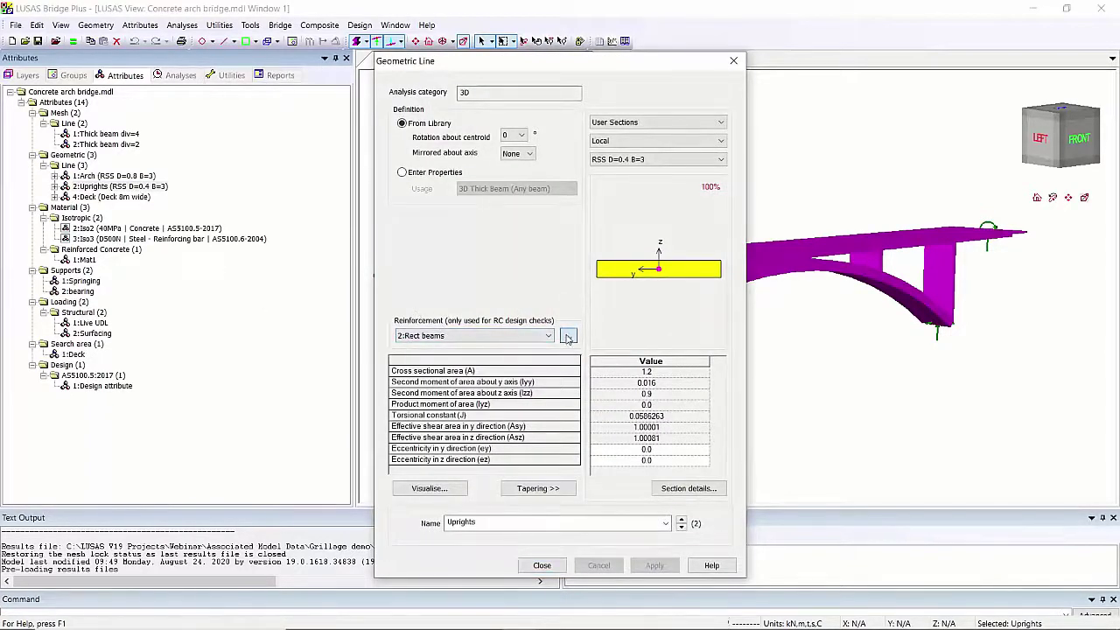
left_click(567, 337)
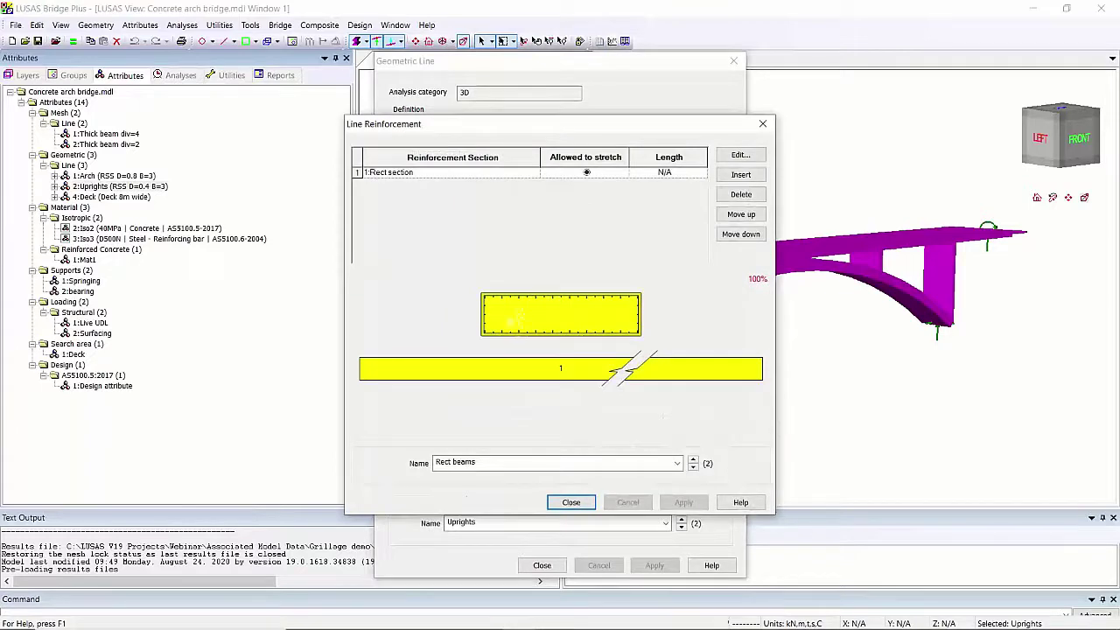
left_click(571, 503)
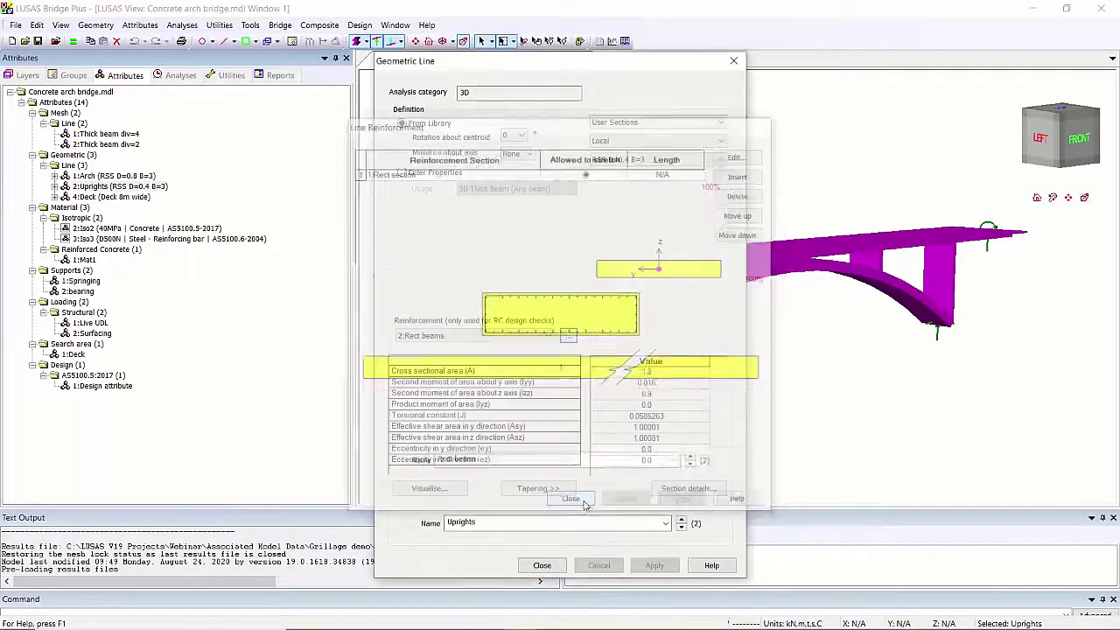
left_click(542, 566)
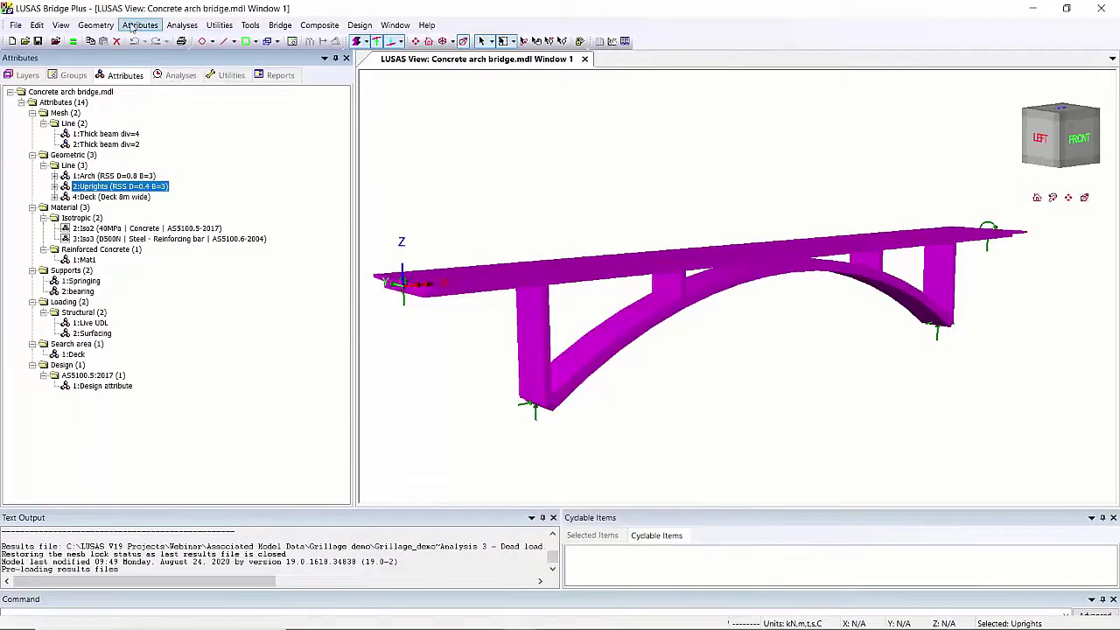
left_click(140, 25)
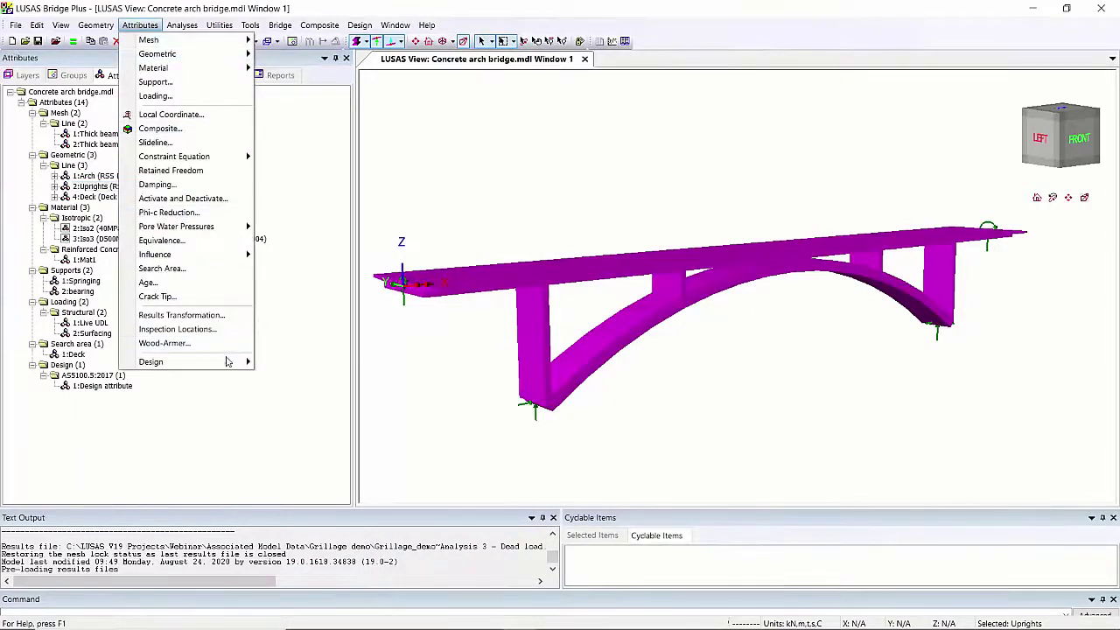
mouse_move(228, 362)
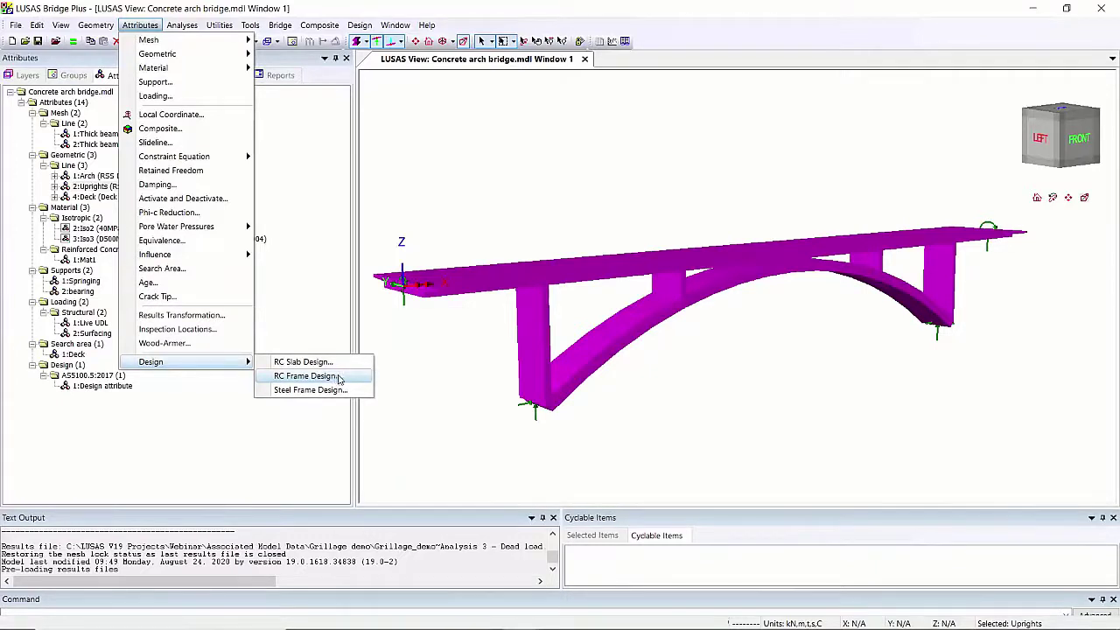
left_click(418, 230)
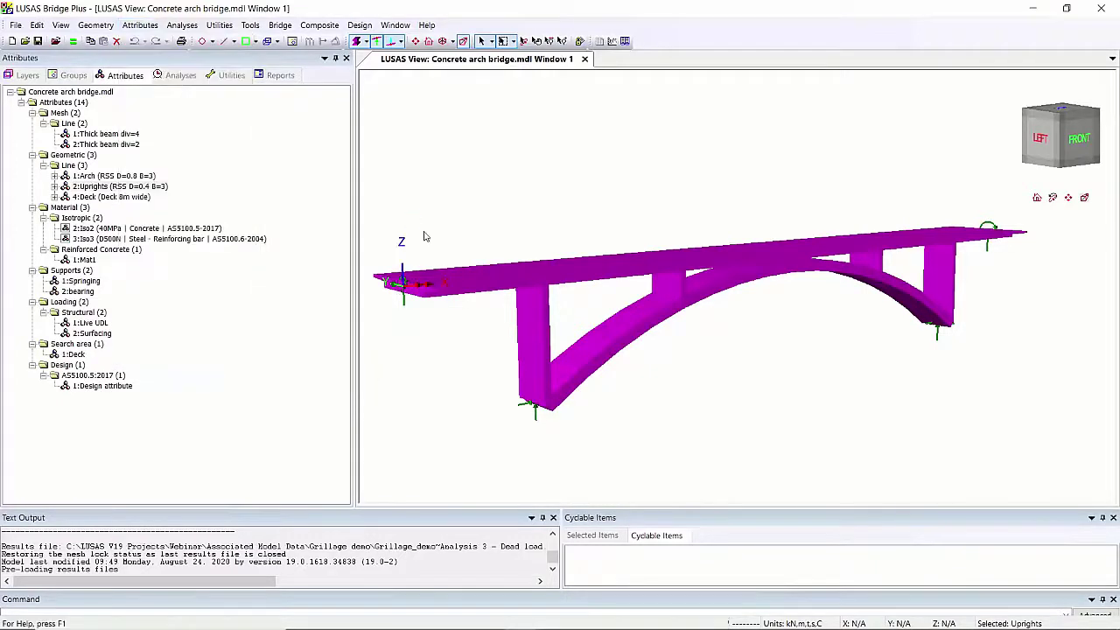
Step: Review the Design attribute's strength, crack control and creep settings (coefficient 2.0, short-term), then close it
double_click(100, 388)
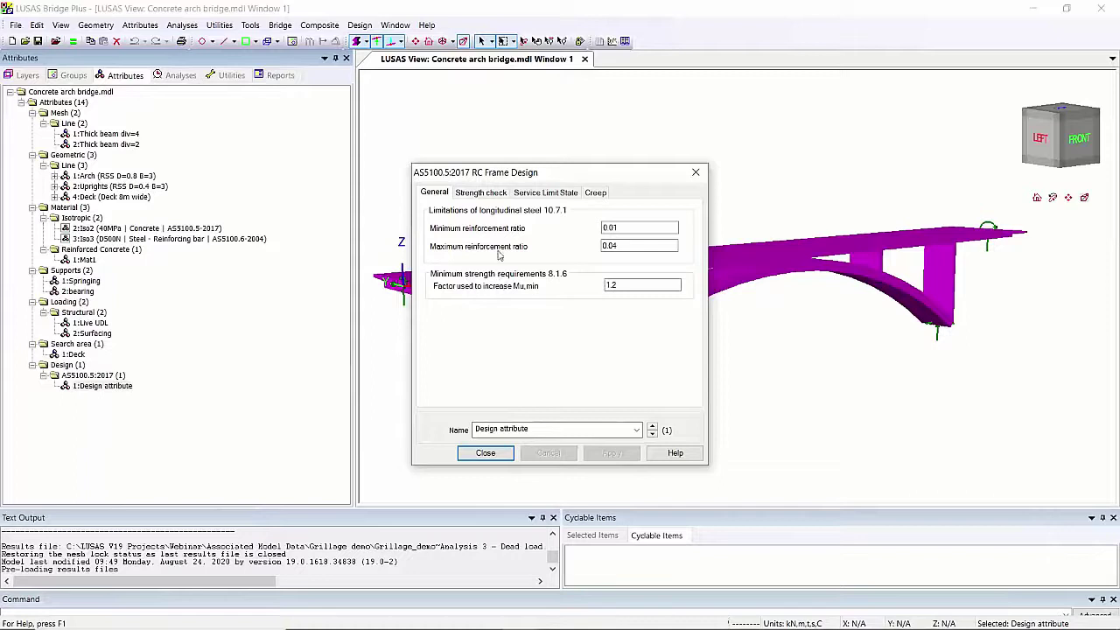
left_click(492, 194)
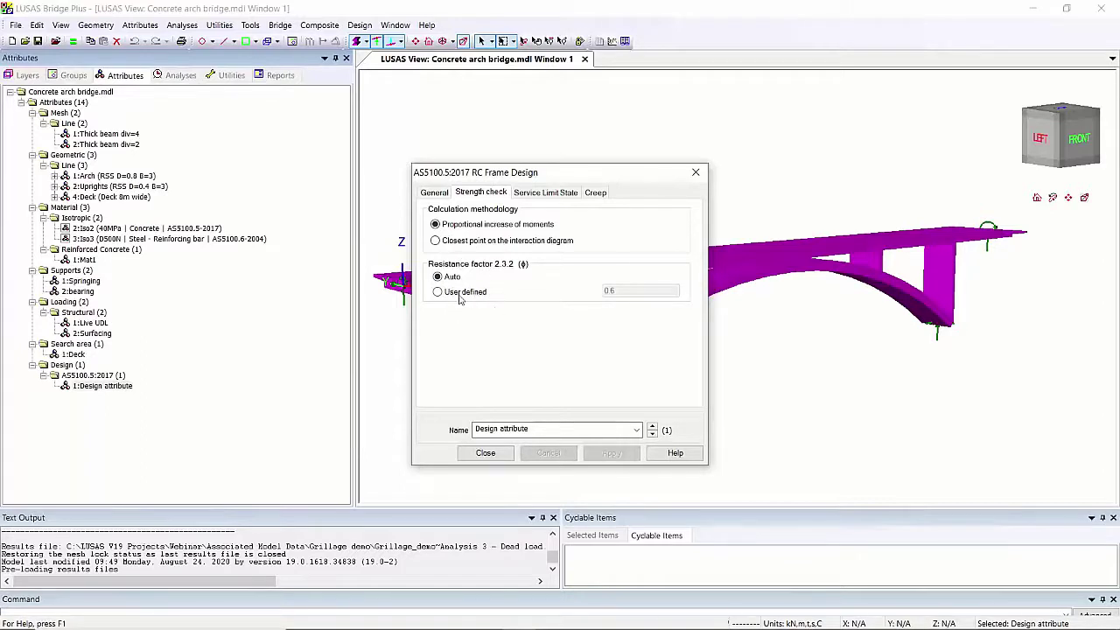
left_click(547, 195)
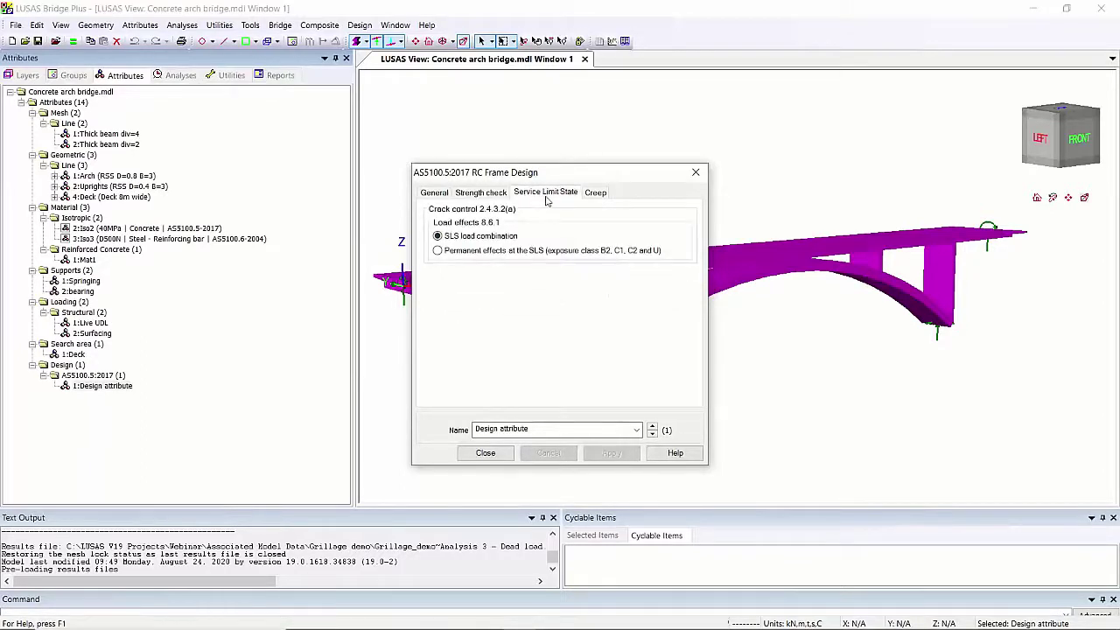
left_click(596, 193)
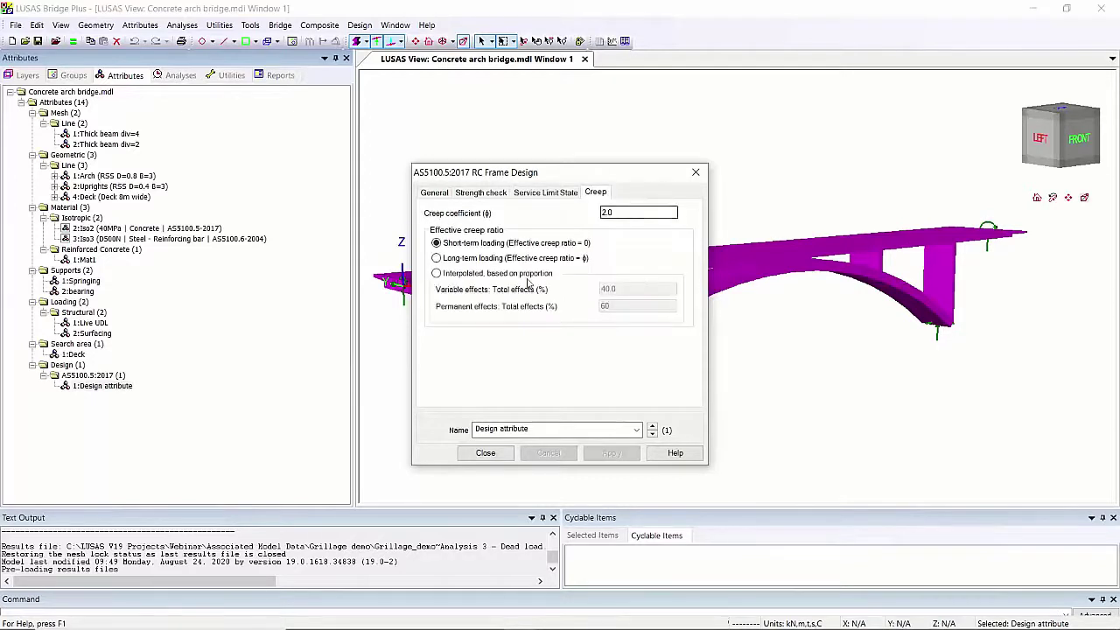
left_click(435, 192)
left_click(484, 453)
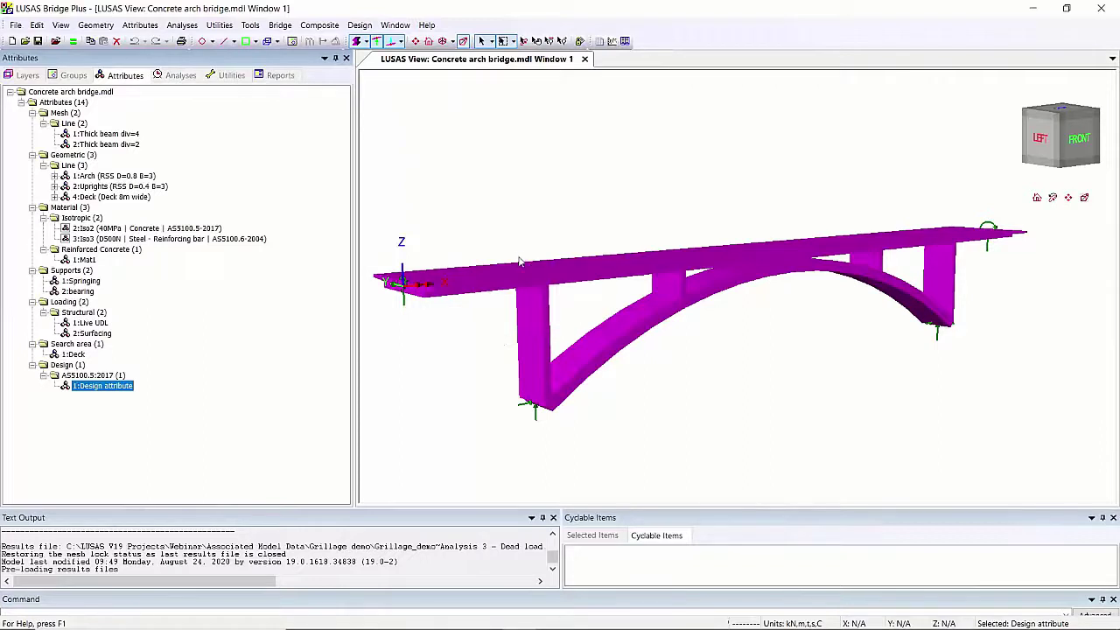
Step: Save the model, solve Analysis 1, and return to its list of loadcases
left_click(38, 41)
left_click(73, 42)
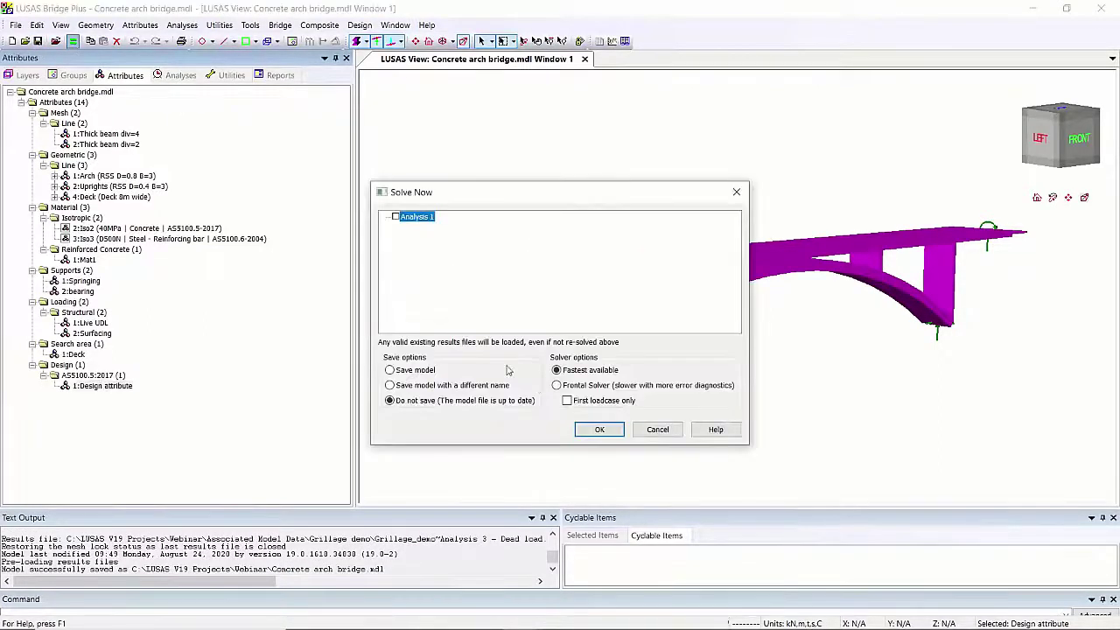
key("Return")
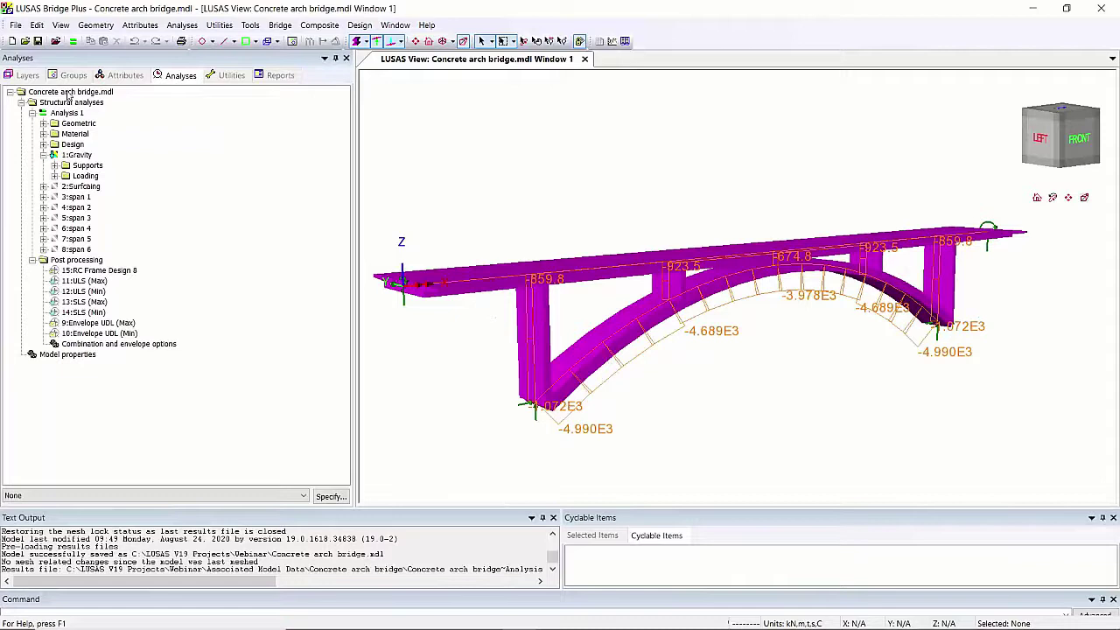
left_click(27, 76)
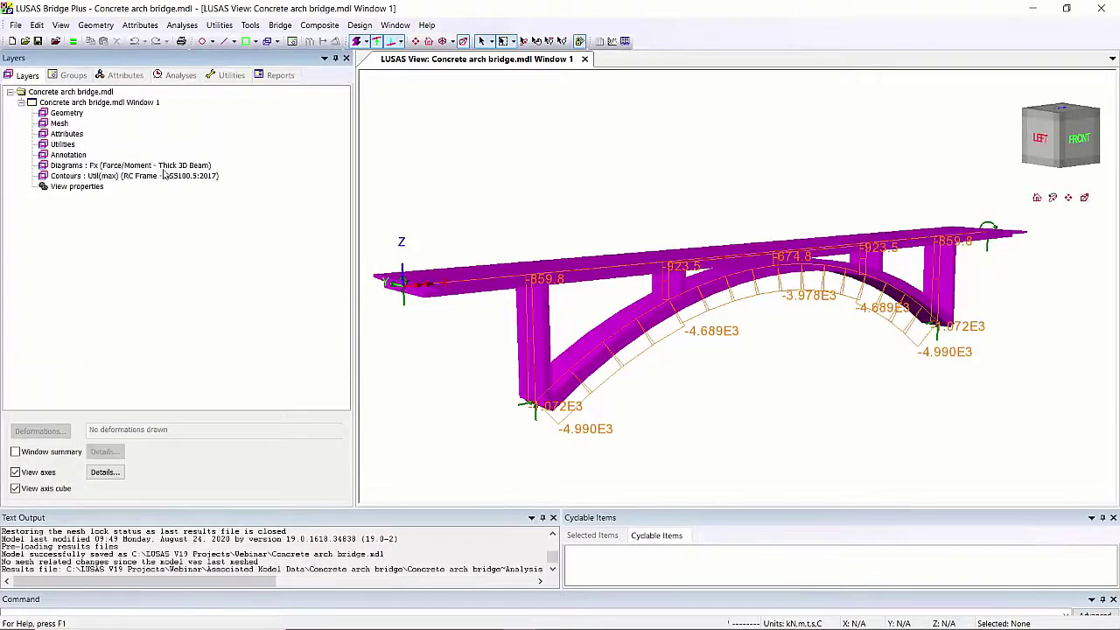
left_click(173, 77)
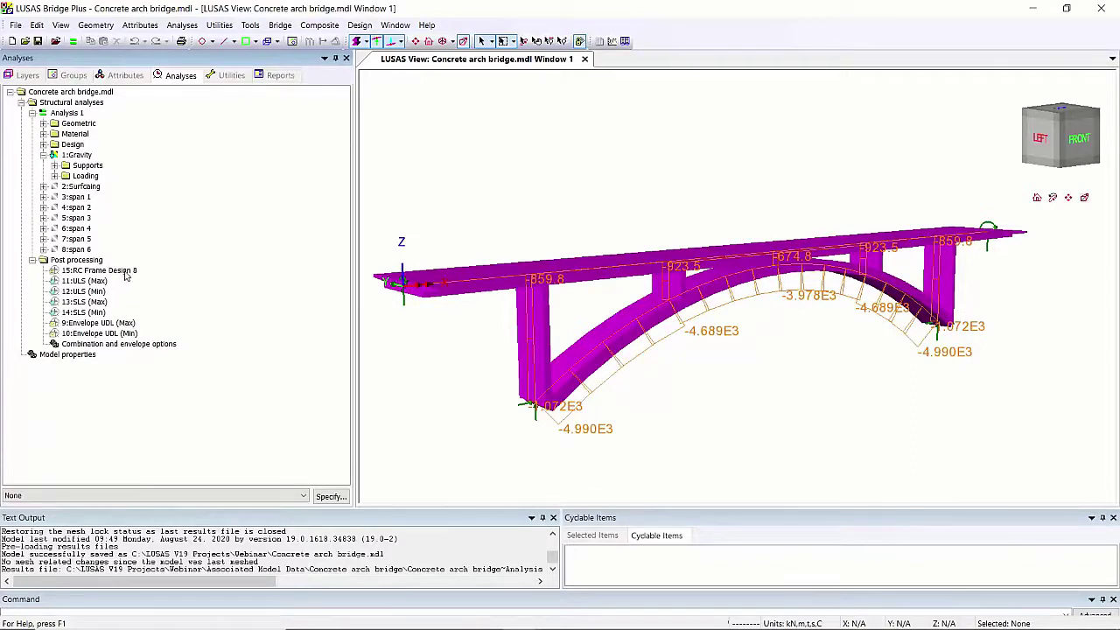
Step: Make 15:RC Frame Design 8 active, show members as lines, and place the contour key below the arch
right_click(124, 277)
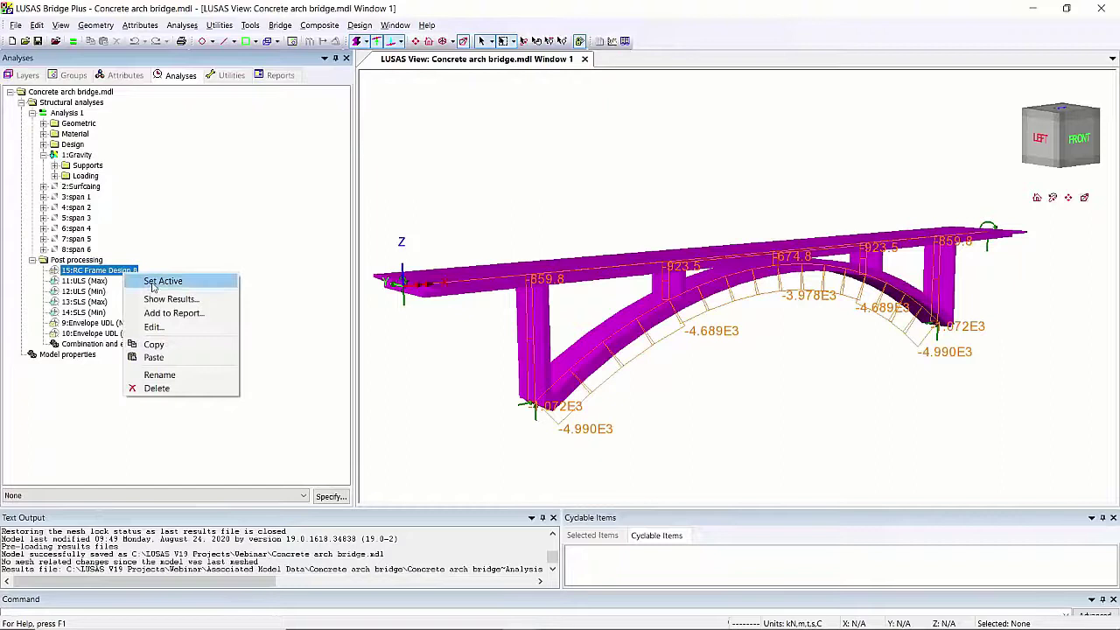
left_click(162, 281)
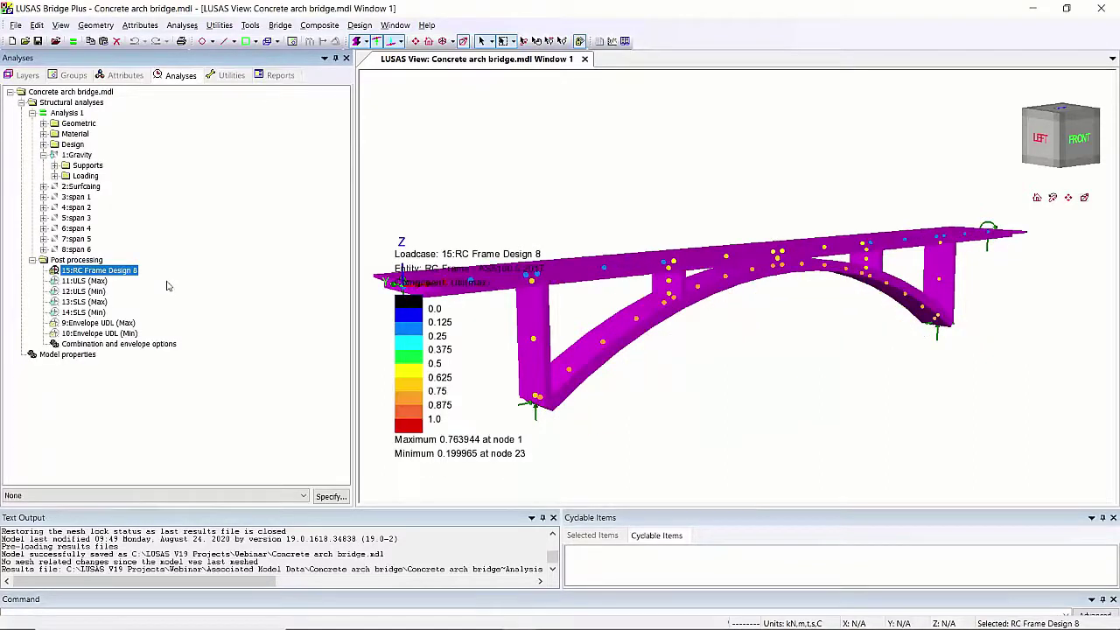
left_click(358, 42)
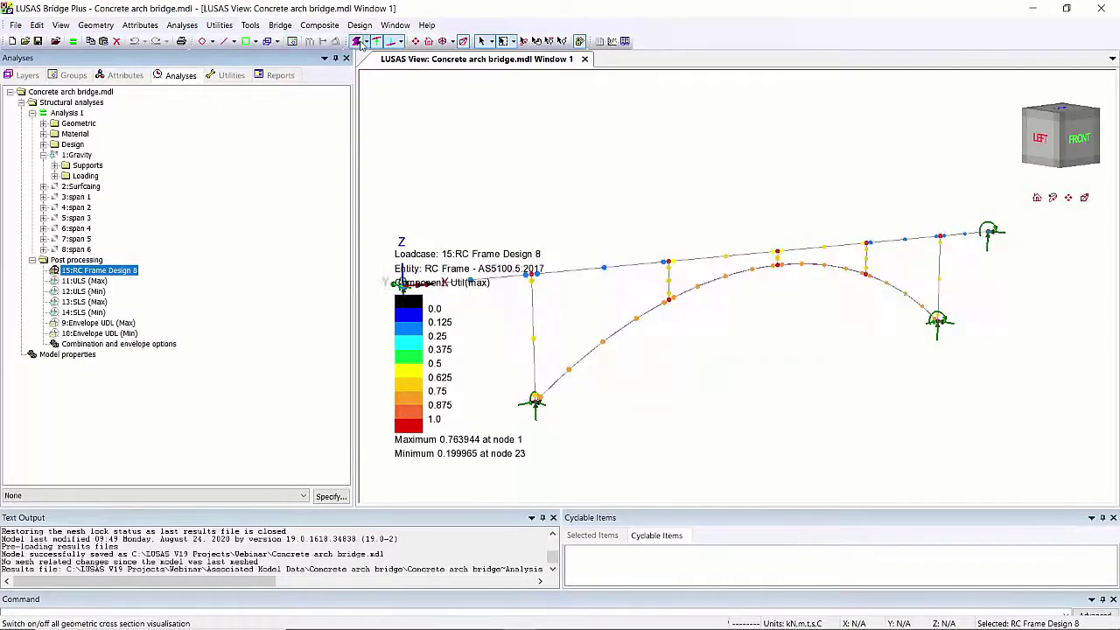
left_click_drag(409, 328, 722, 386)
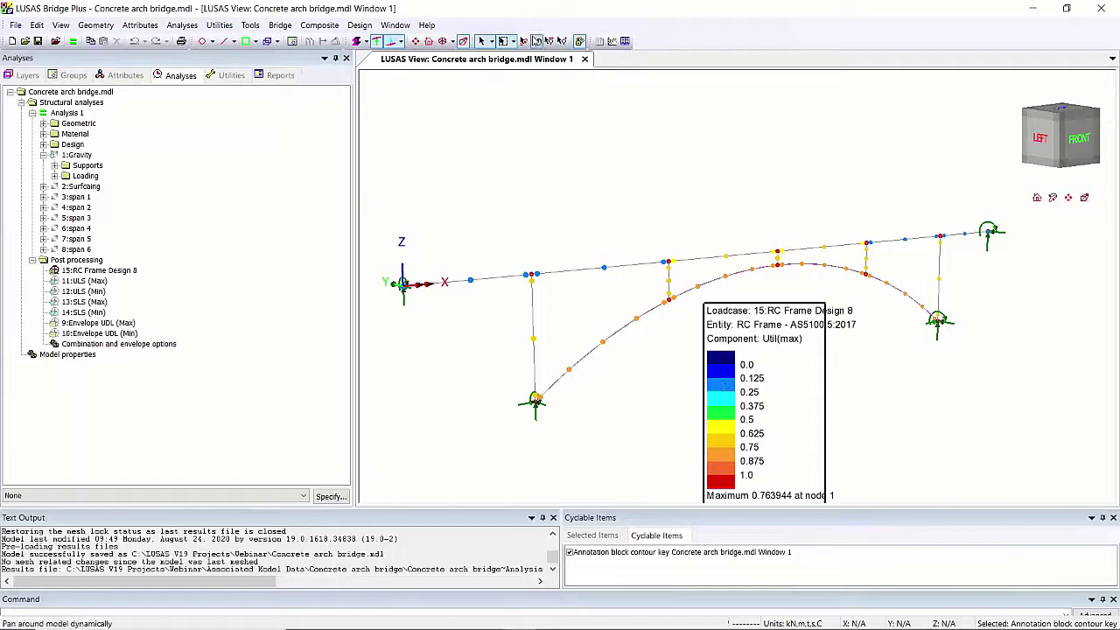
left_click_drag(771, 267, 733, 189)
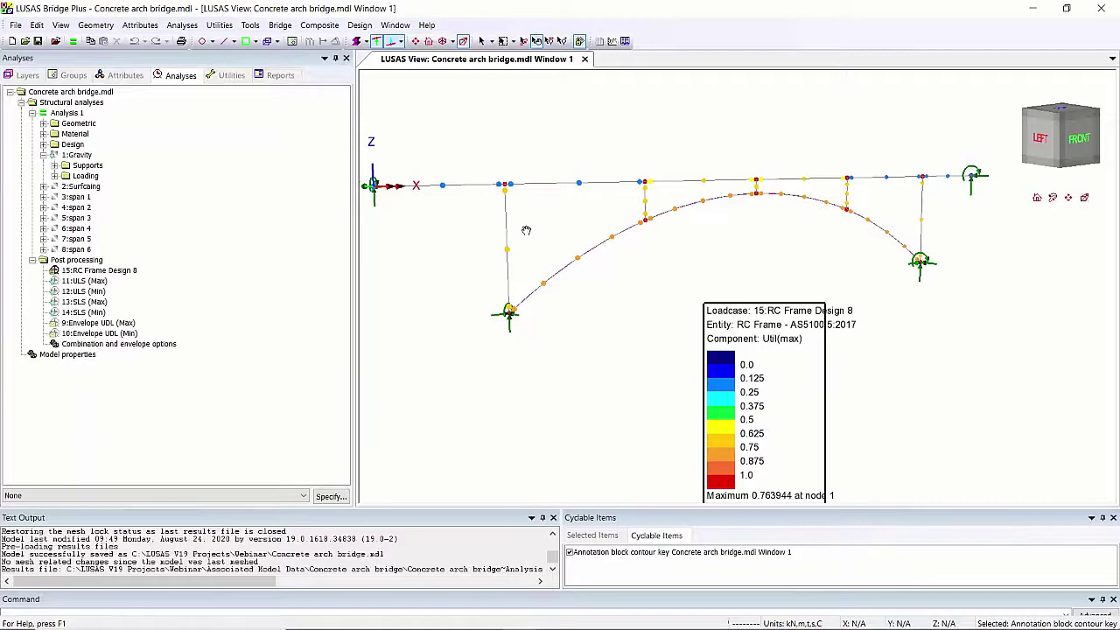
Step: Open the RC Frame Design 8 results table and select row 10 under Limitations of longitudinal steel
right_click(96, 272)
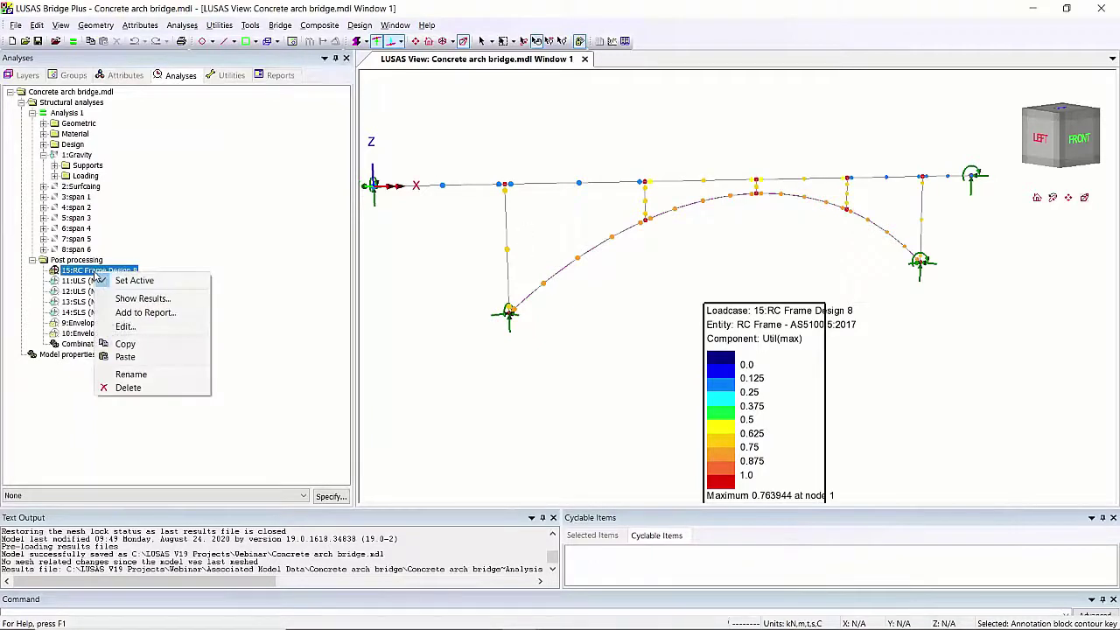
left_click(172, 300)
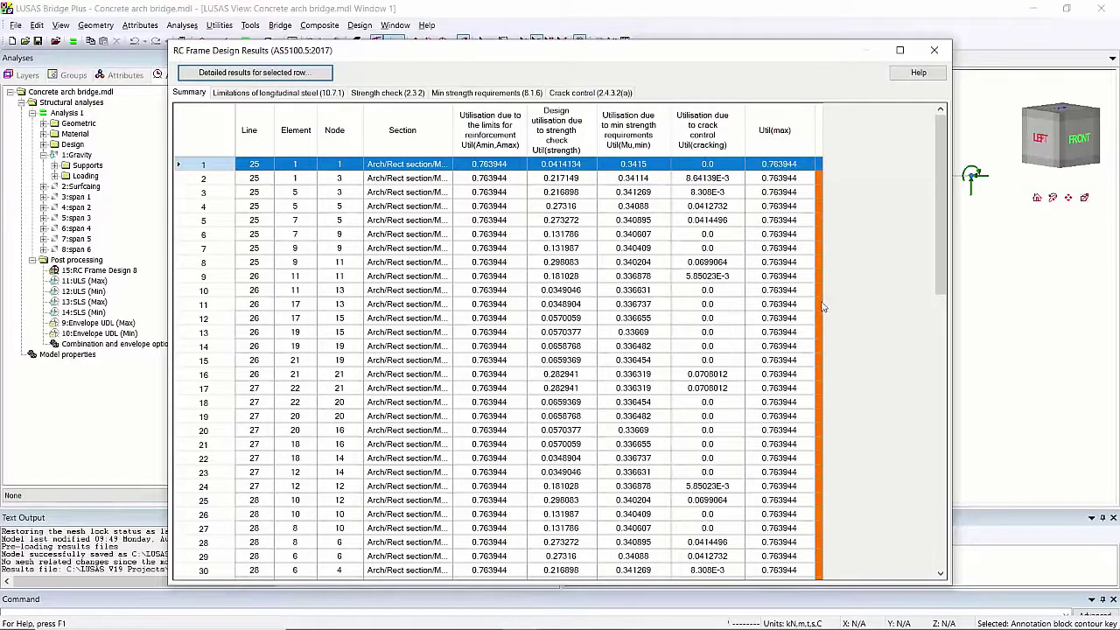
mouse_move(940, 243)
left_mouse_down()
mouse_move(943, 510)
mouse_move(983, 227)
left_mouse_up()
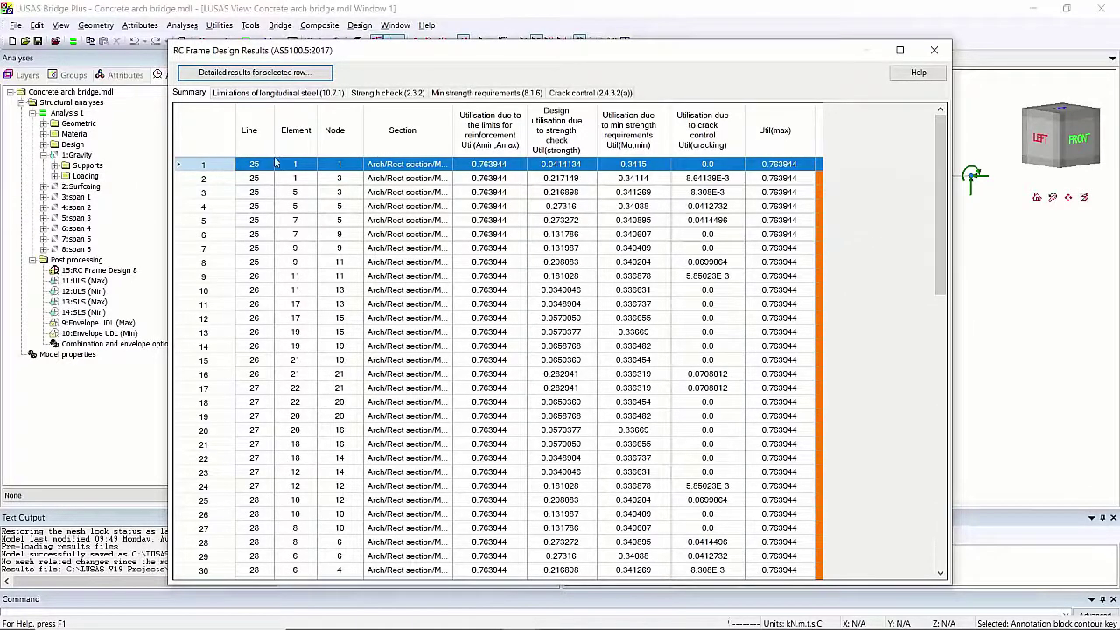
left_click(294, 94)
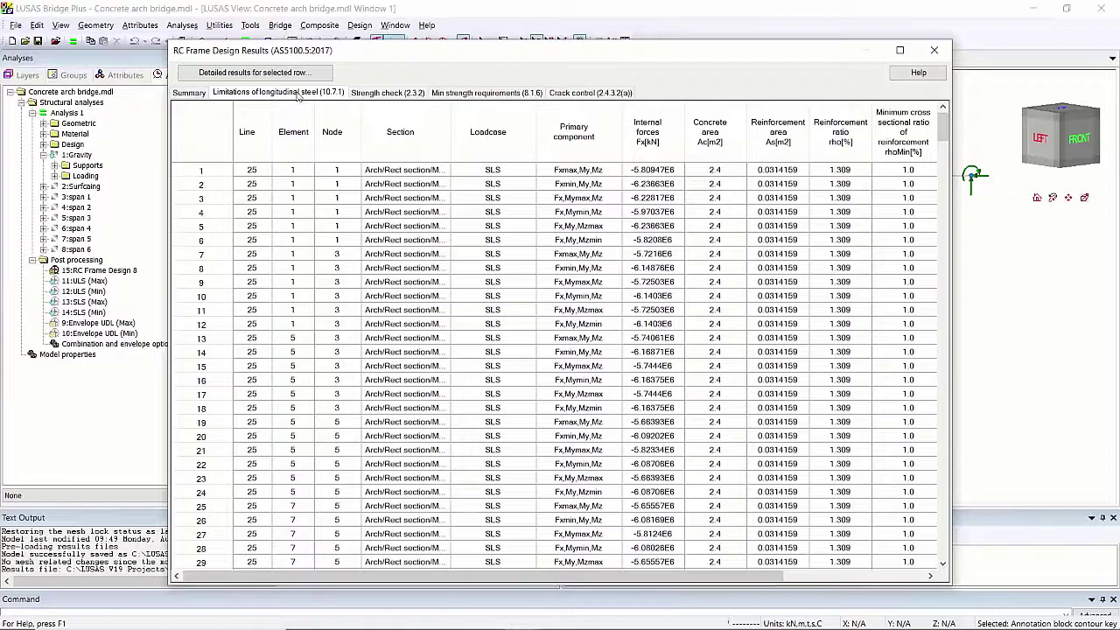
left_click(214, 298)
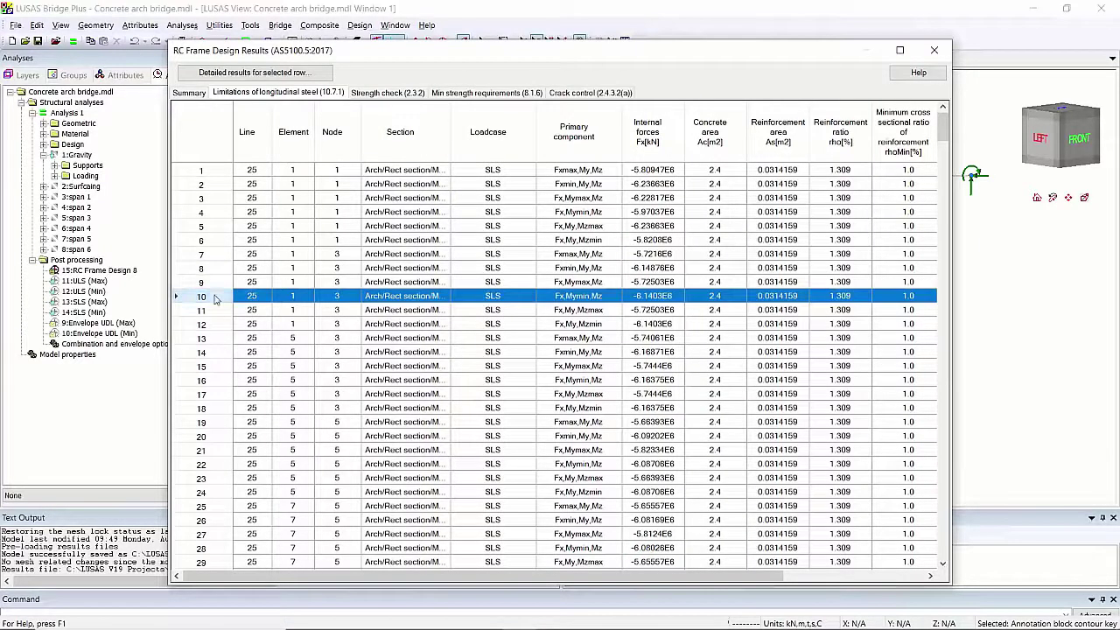
Step: Scroll through row 10's detailed calculations, close them, and switch to the Summary tab
left_click(262, 74)
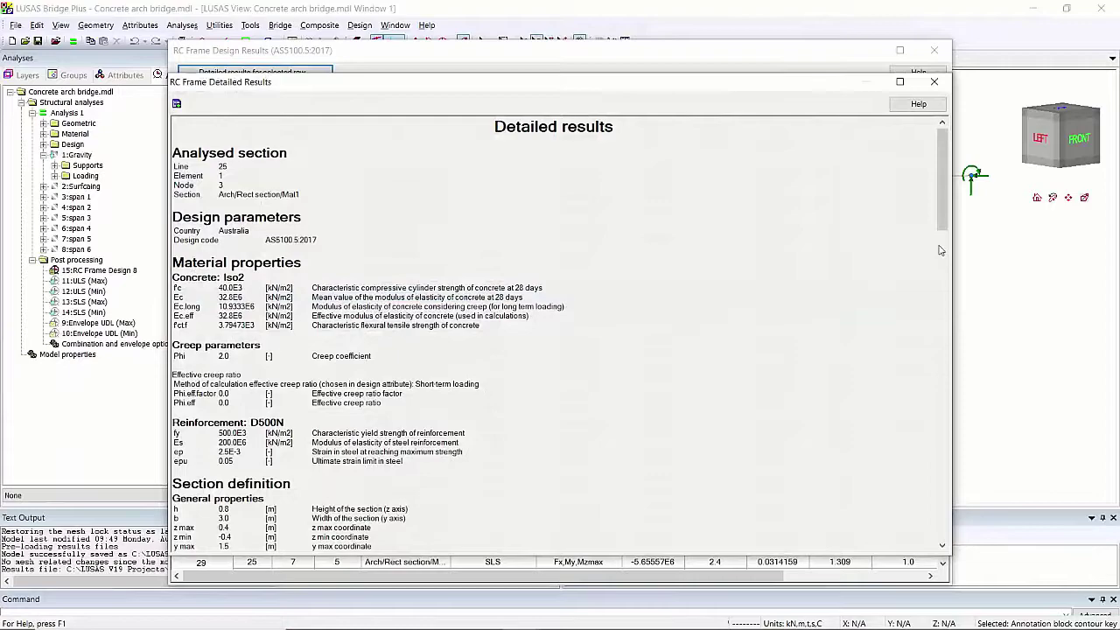
left_click_drag(939, 214, 968, 523)
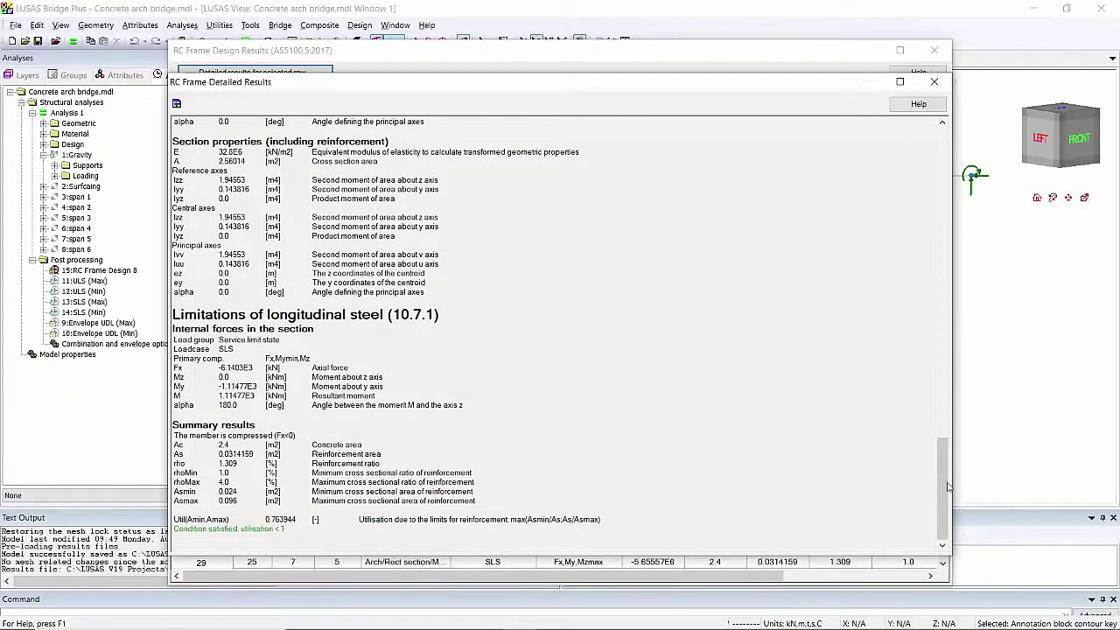
left_click_drag(945, 487, 919, 156)
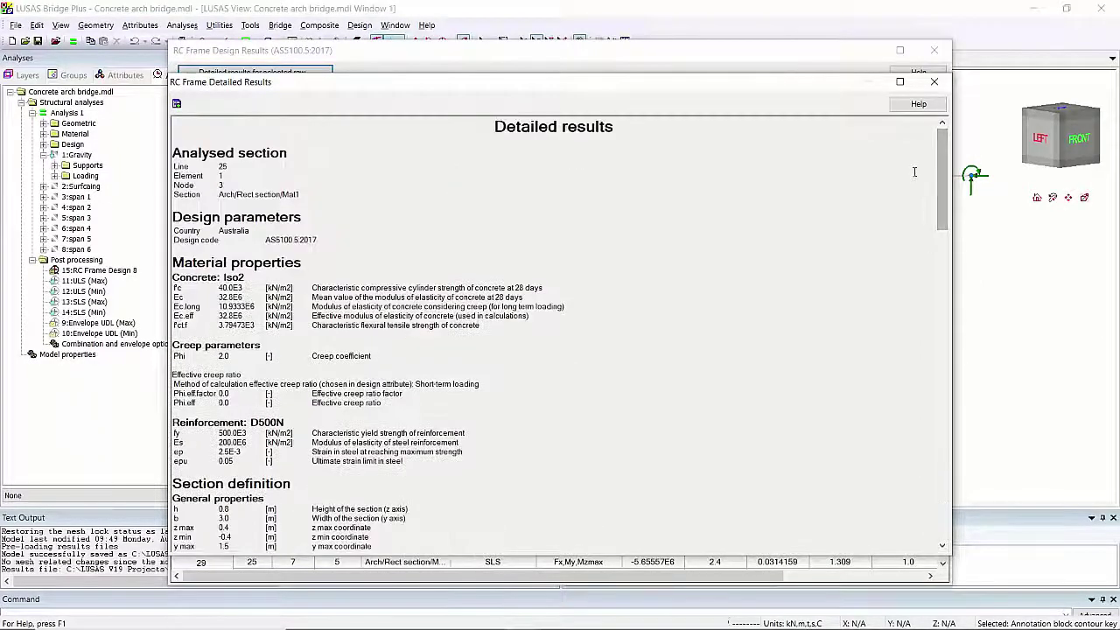
left_click(934, 83)
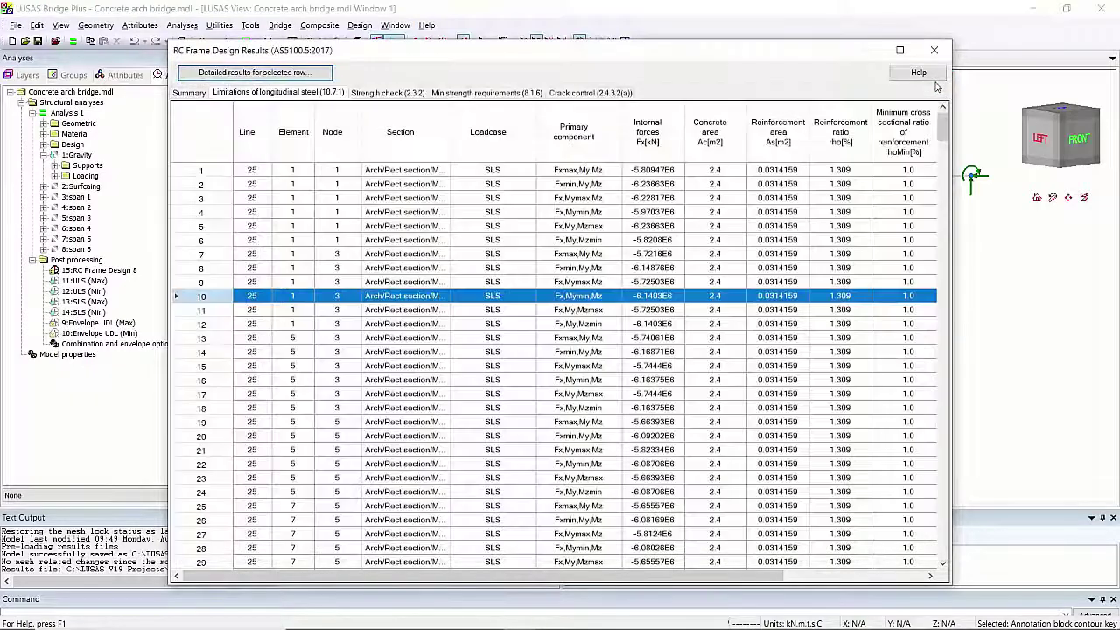
left_click(192, 96)
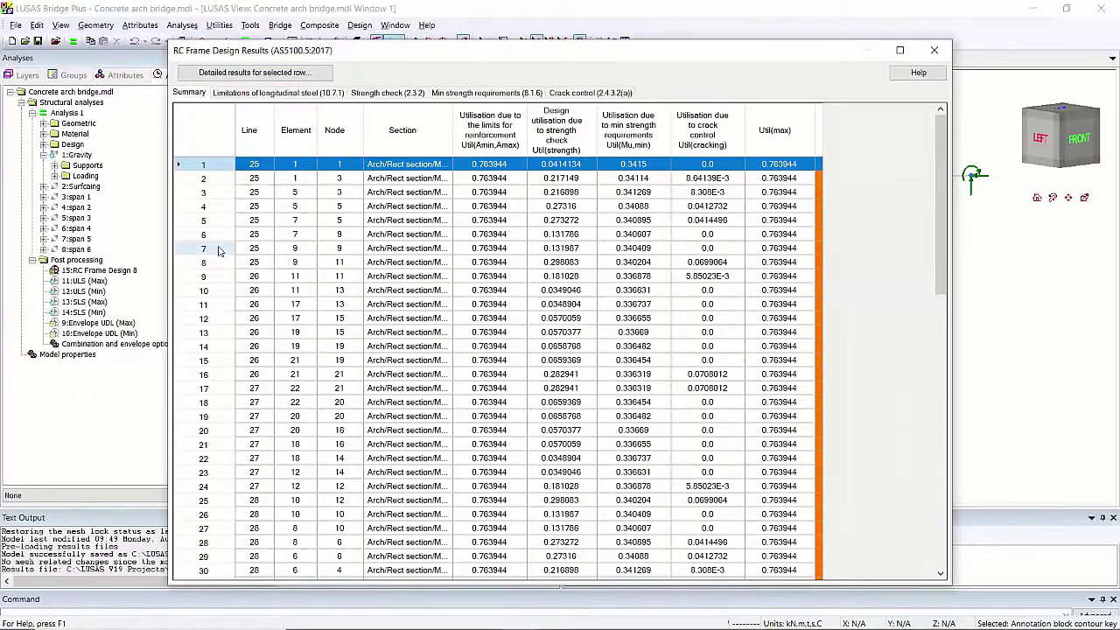
Step: Show detailed results for line 25 node 1 and view its resistance interaction surface in 2D and 3D
left_click(310, 74)
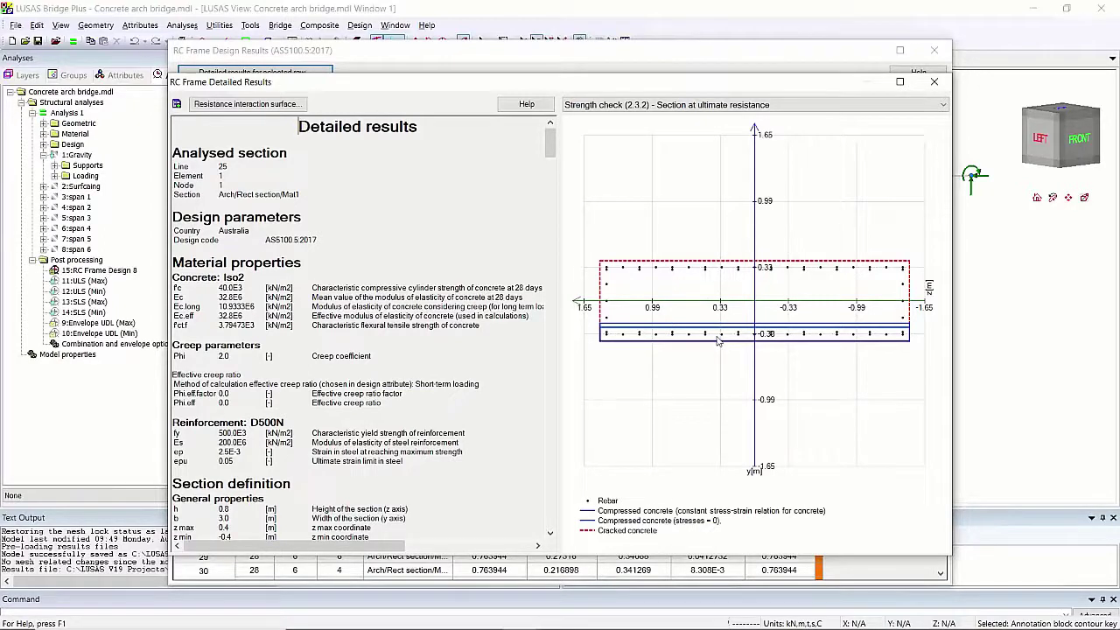
left_click(229, 105)
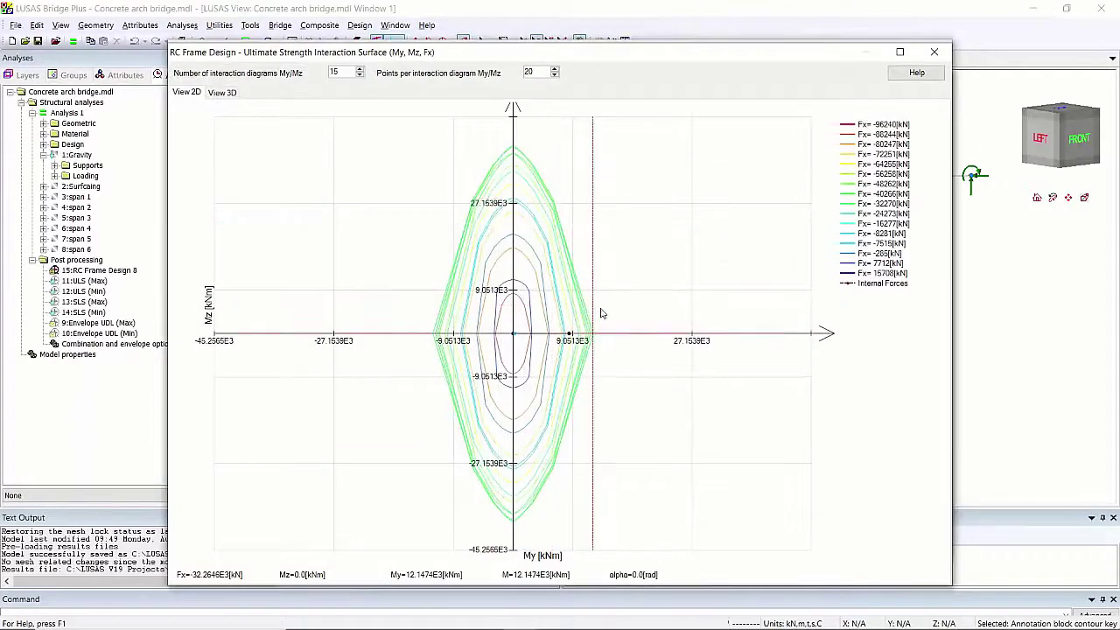
left_click(222, 93)
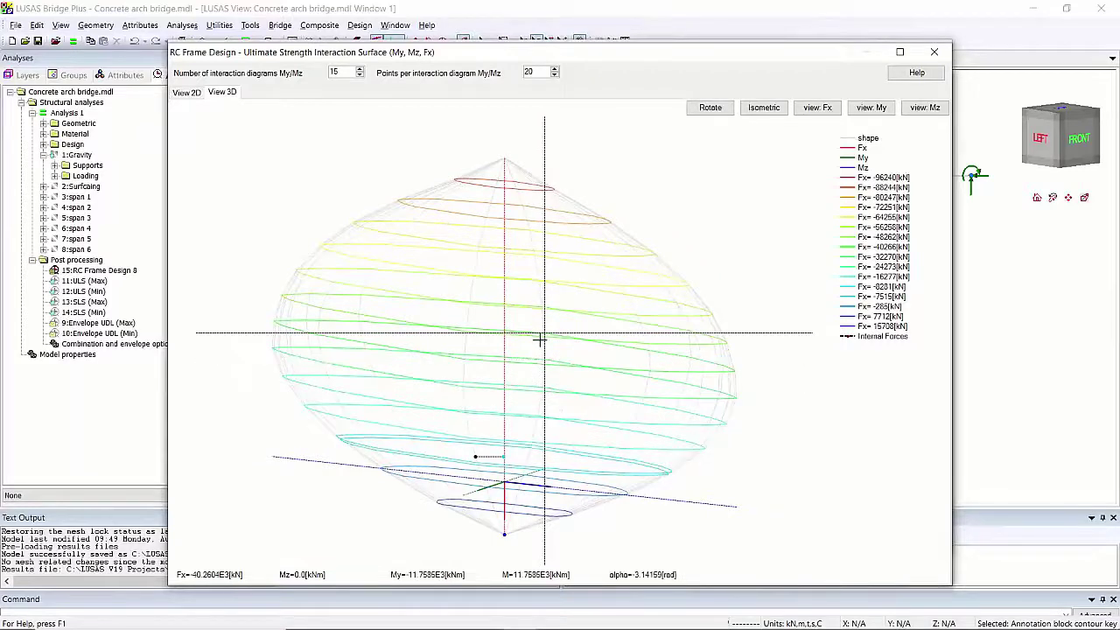
left_click(934, 53)
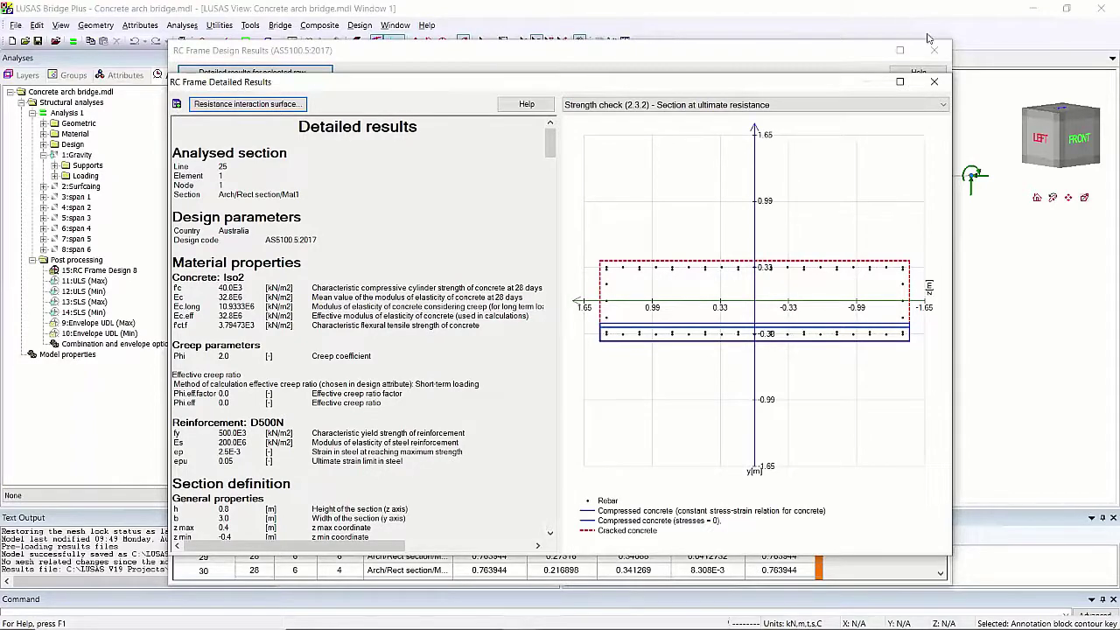
Step: Close the RC Frame Detailed Results window and the RC Frame Design Results table
left_click(934, 82)
left_click(933, 50)
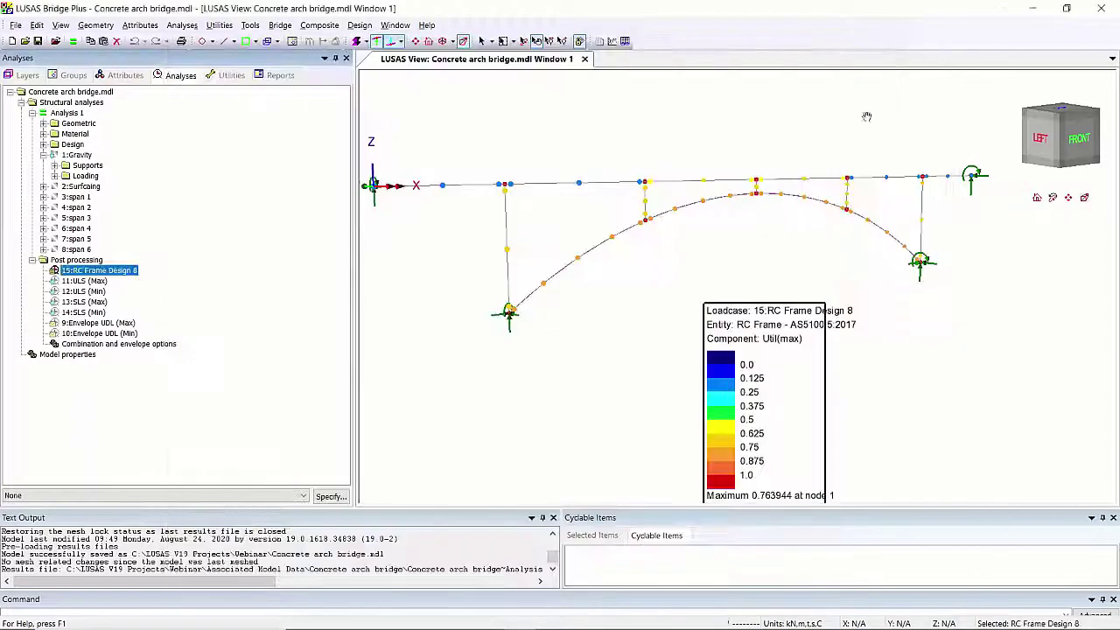